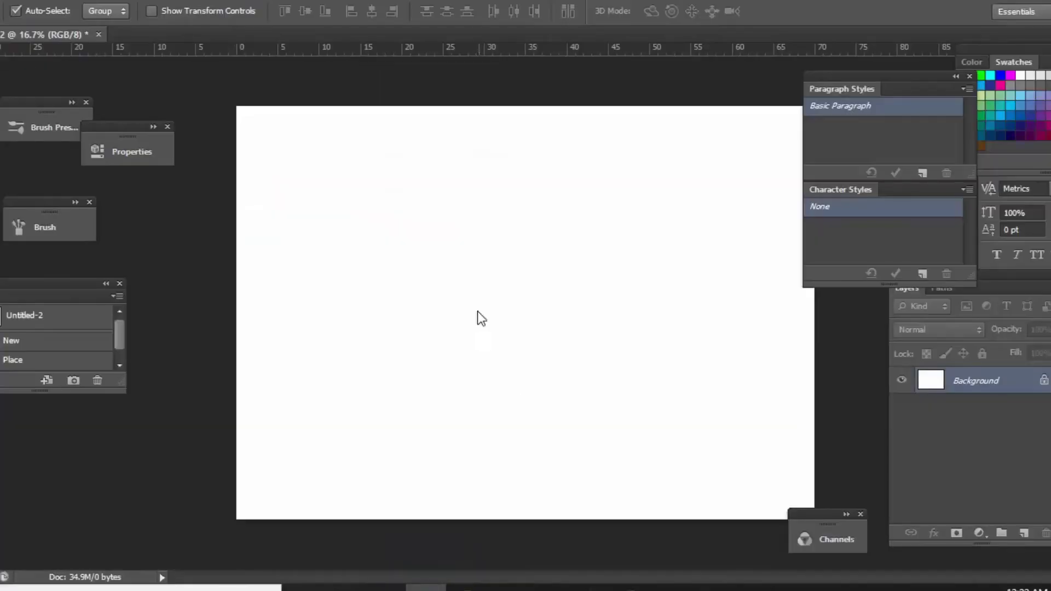
Step: Place and size the basketball photo, then hide the white Background layer
left_click_drag(564, 315, 623, 368)
key("Return")
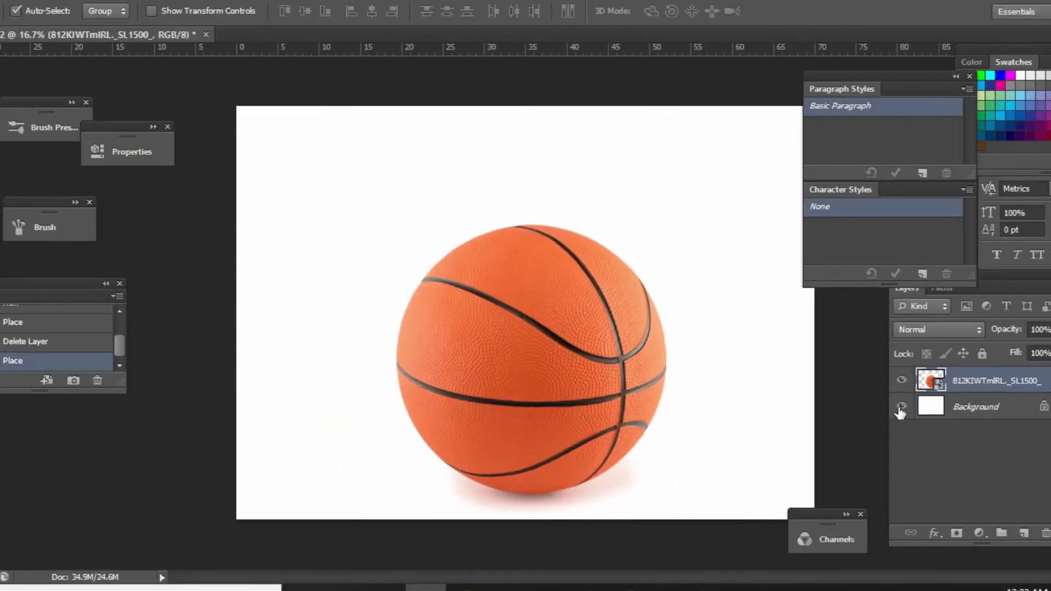
left_click(902, 406)
Step: Draw an elliptical selection and transform it to fit the basketball's edges
key("z")
left_click(569, 323)
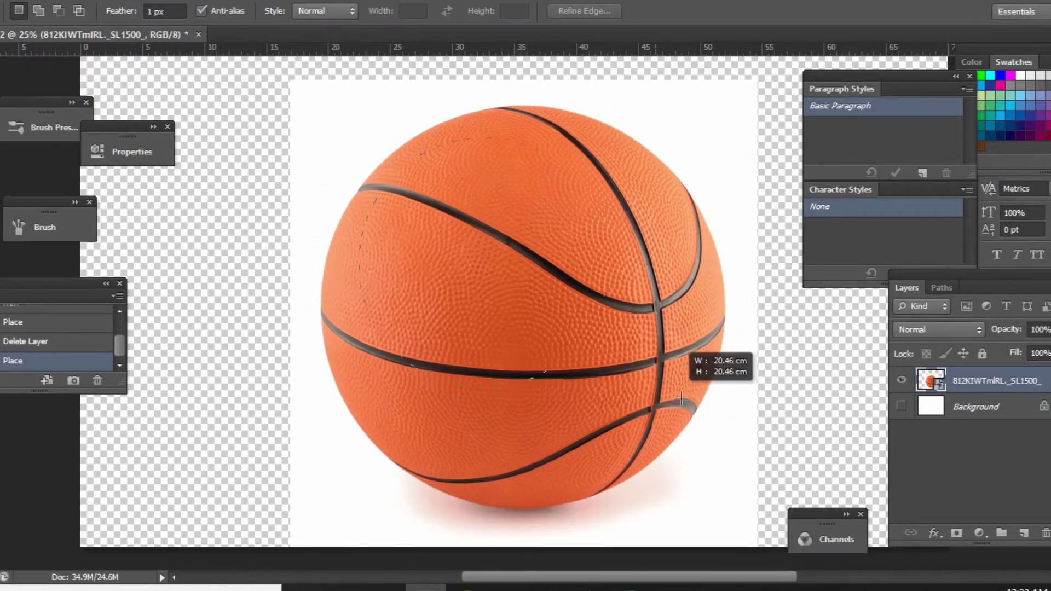
left_click_drag(681, 398, 681, 400)
right_click(552, 399)
left_click(609, 455)
left_click_drag(360, 323, 322, 323)
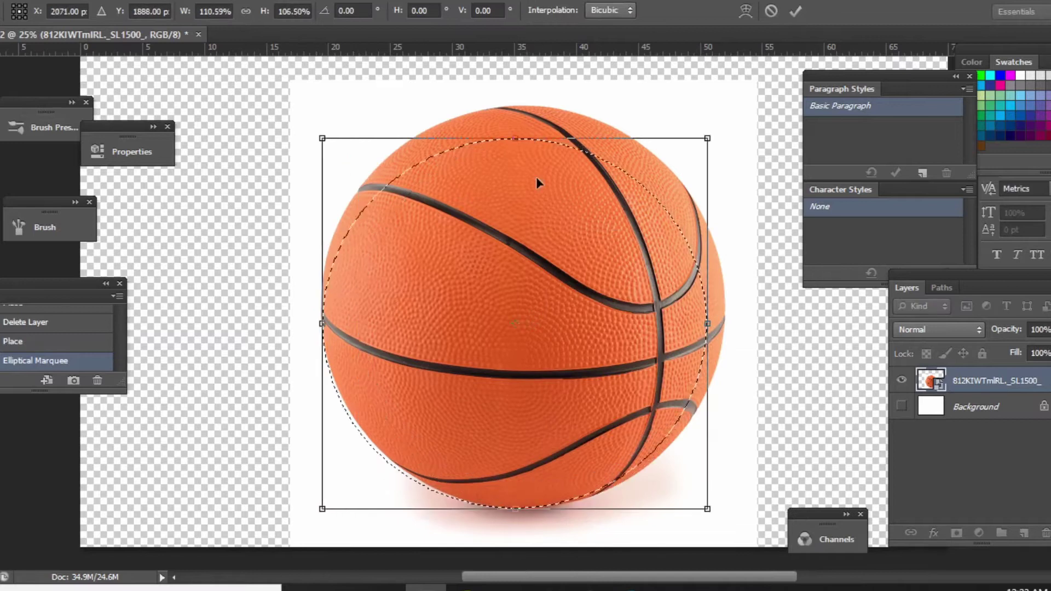
left_click_drag(515, 139, 516, 105)
left_click_drag(708, 308, 729, 319)
key("Return")
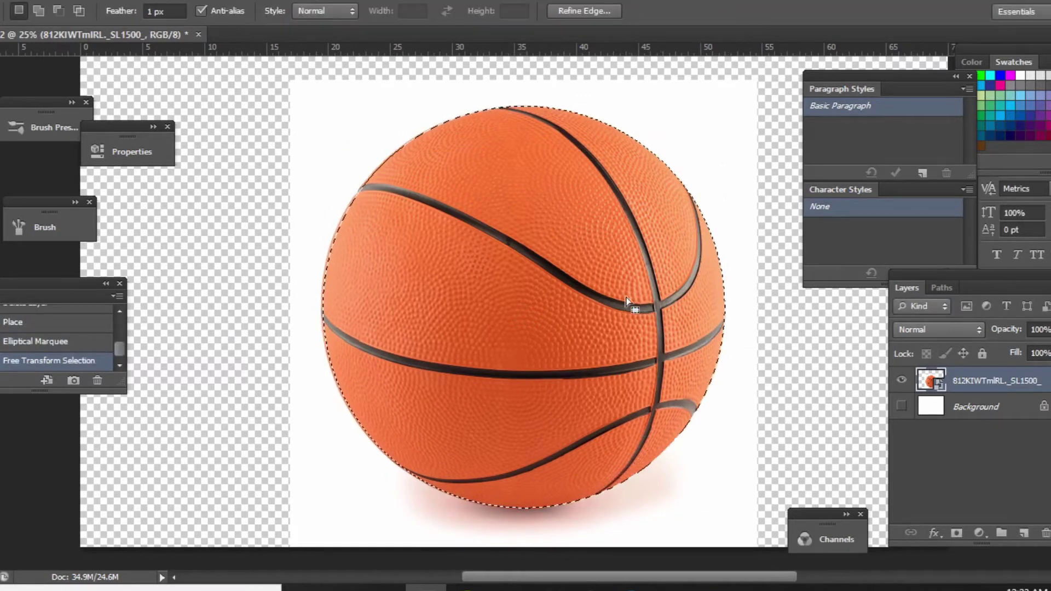
Step: Rasterize the photo, copy the ball to its own layer, delete the original, and rename it Basketball
key("Up")
right_click(969, 381)
left_click(624, 218)
key("ctrl+j")
left_click(966, 407)
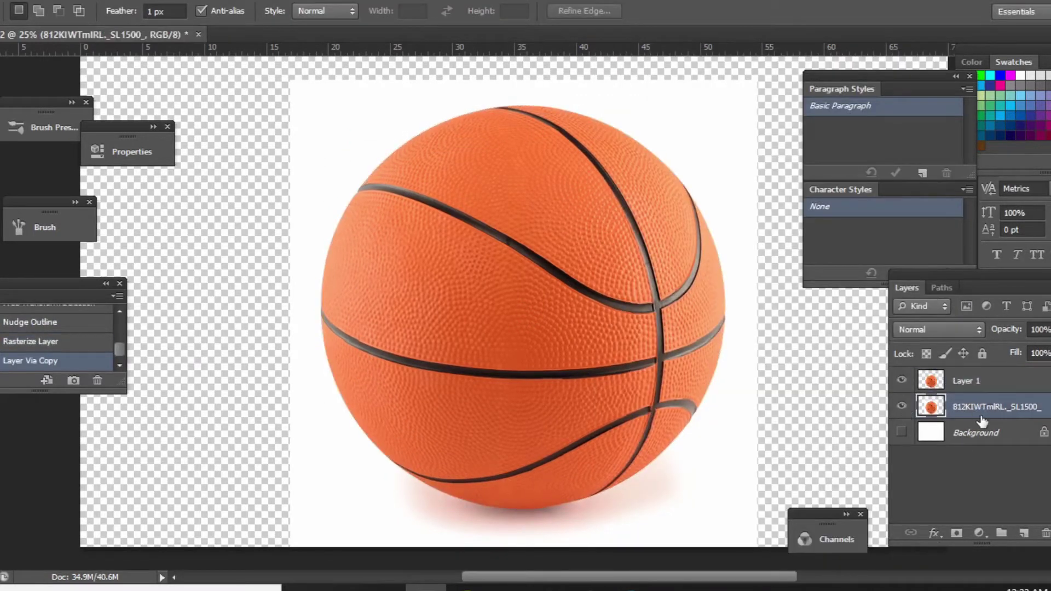
key("Delete")
double_click(980, 381)
type("Basketball")
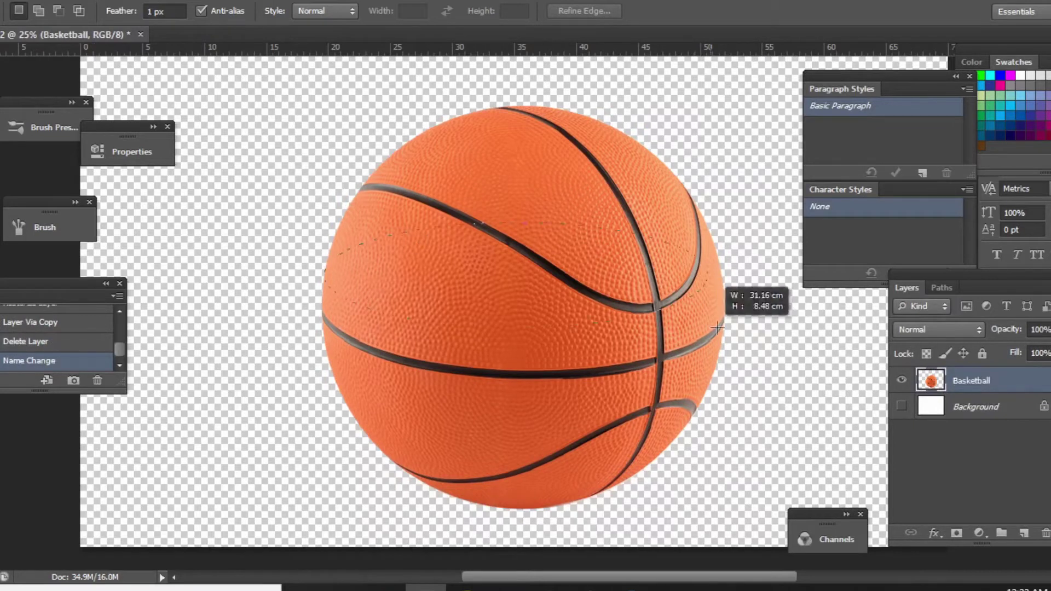
Step: Draw an oval selection across the ball's middle and distort its left corners toward the seam
left_click_drag(717, 327, 718, 327)
left_click_drag(602, 258, 581, 230)
right_click(581, 229)
left_click(642, 441)
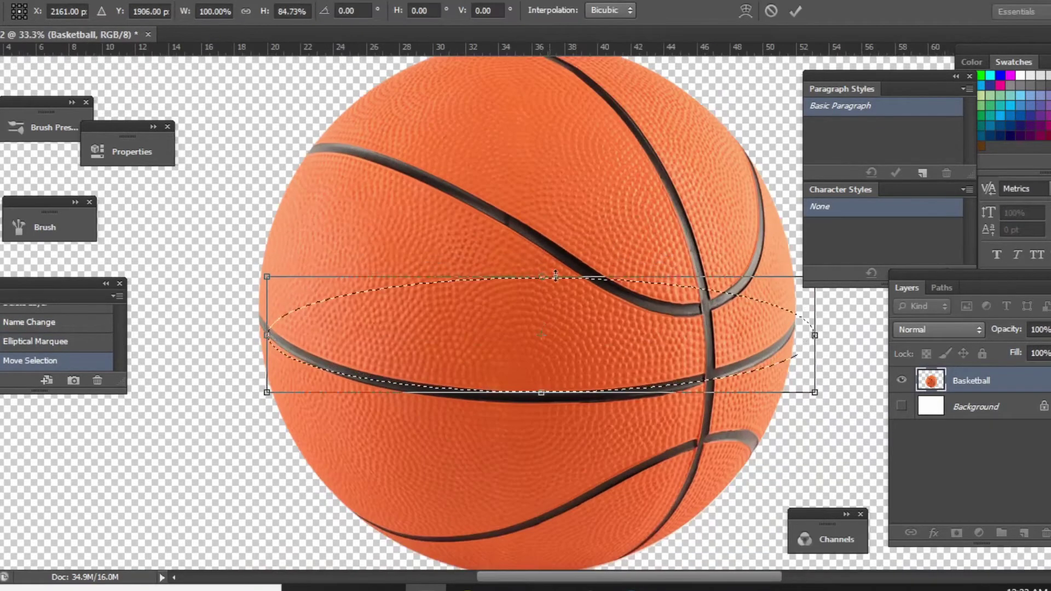
right_click(409, 311)
left_click(467, 127)
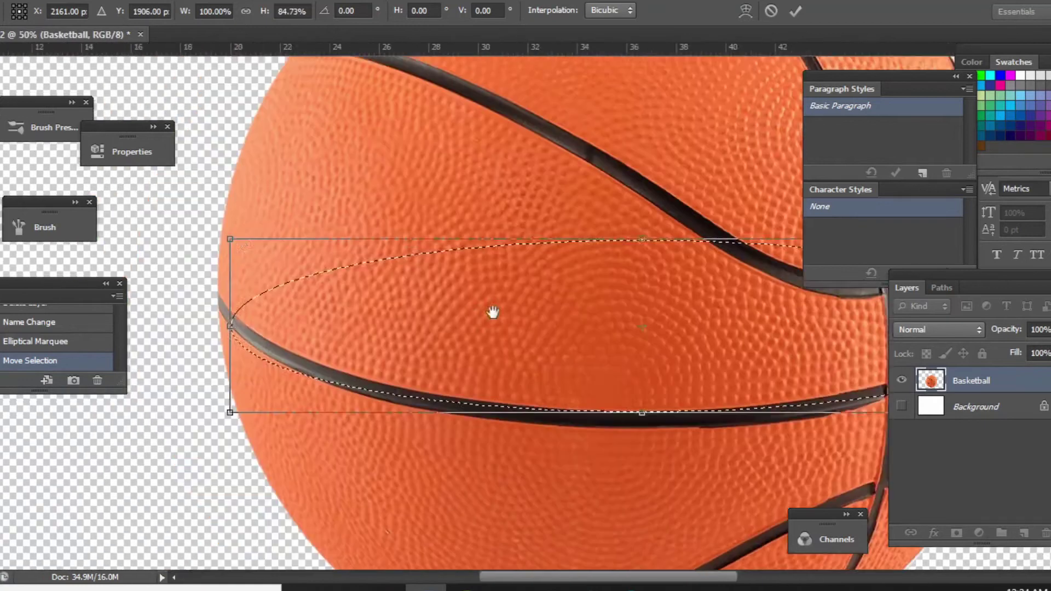
left_click_drag(493, 312, 563, 291)
left_click_drag(300, 218, 286, 198)
left_click_drag(300, 390, 294, 355)
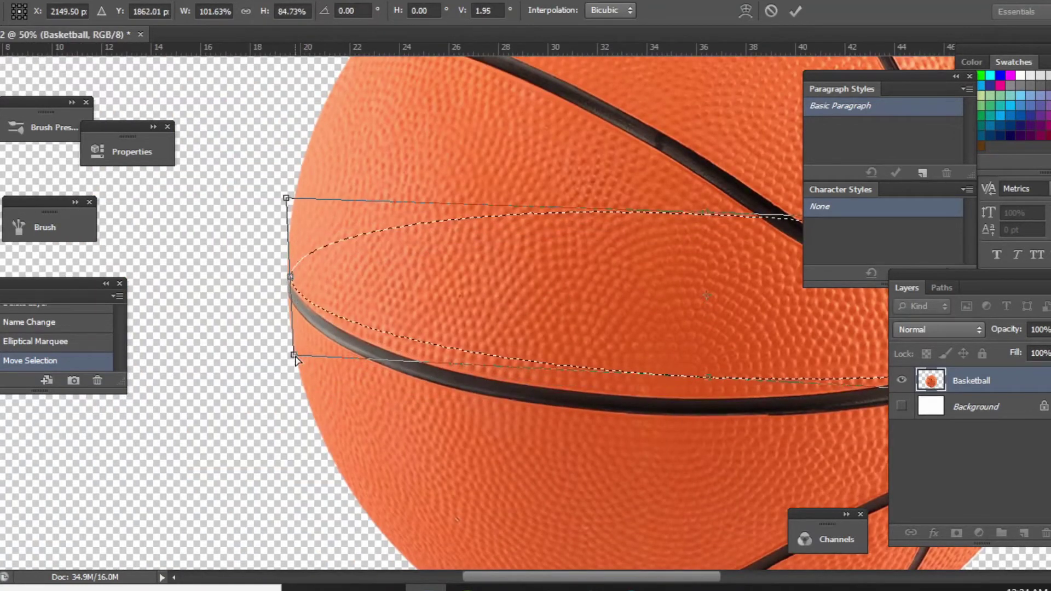
Step: Distort the selection's right and top corners to follow the seam, then confirm the shape
scroll(300, 352, "right", 10)
left_click_drag(723, 350, 599, 356)
mouse_move(721, 207)
left_mouse_down()
mouse_move(615, 158)
mouse_move(590, 164)
left_mouse_up()
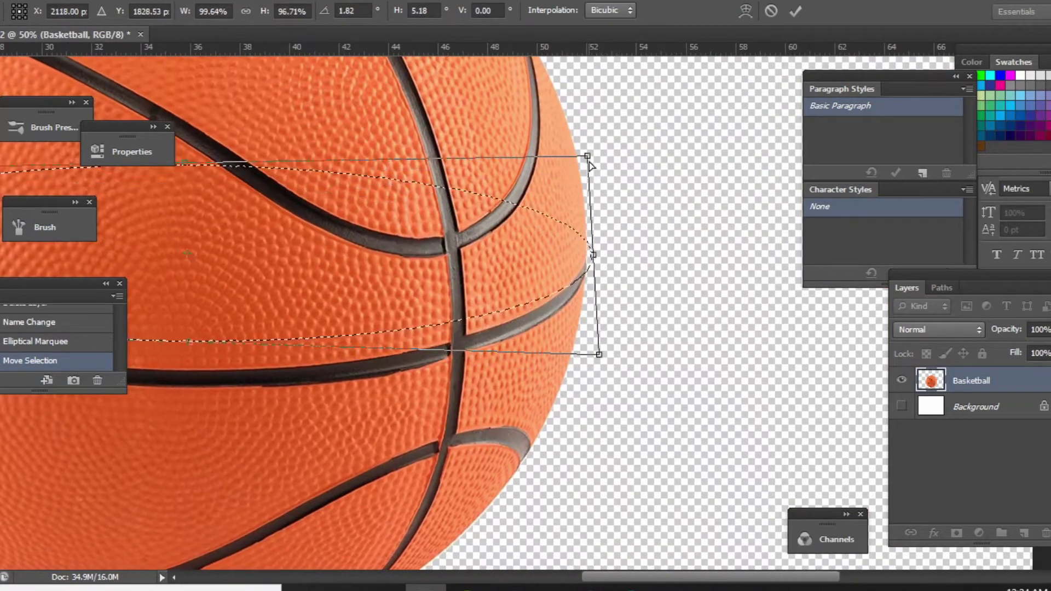
left_click_drag(599, 354, 602, 336)
scroll(503, 274, "left", 5)
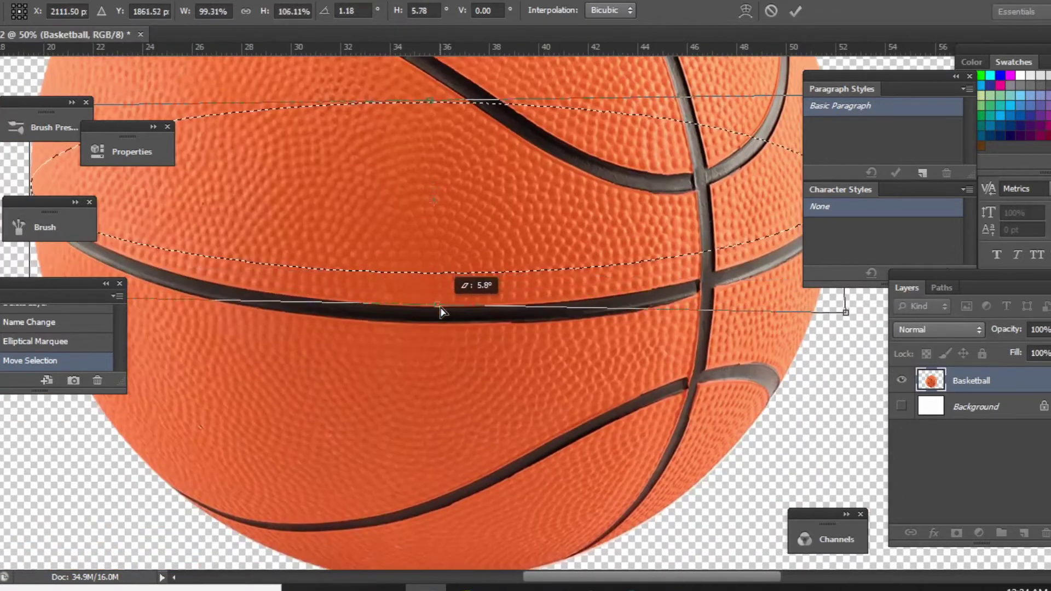
left_click_drag(441, 311, 498, 364)
key("ctrl+minus")
left_click_drag(809, 174, 736, 157)
left_click_drag(206, 185, 209, 157)
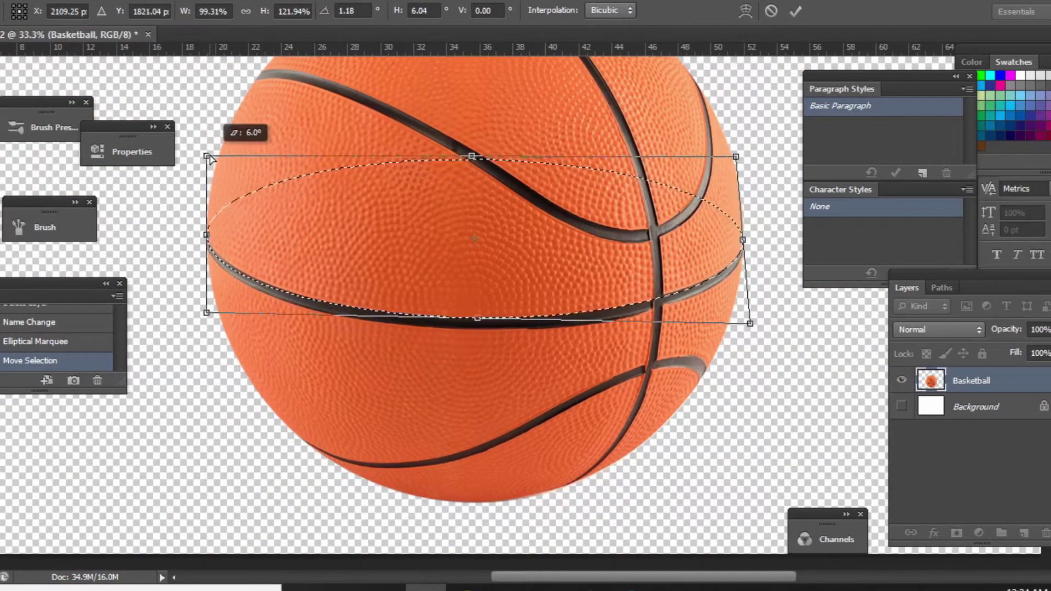
key("Return")
Step: Save the oval selection for reuse and erase the ball inside it
right_click(486, 188)
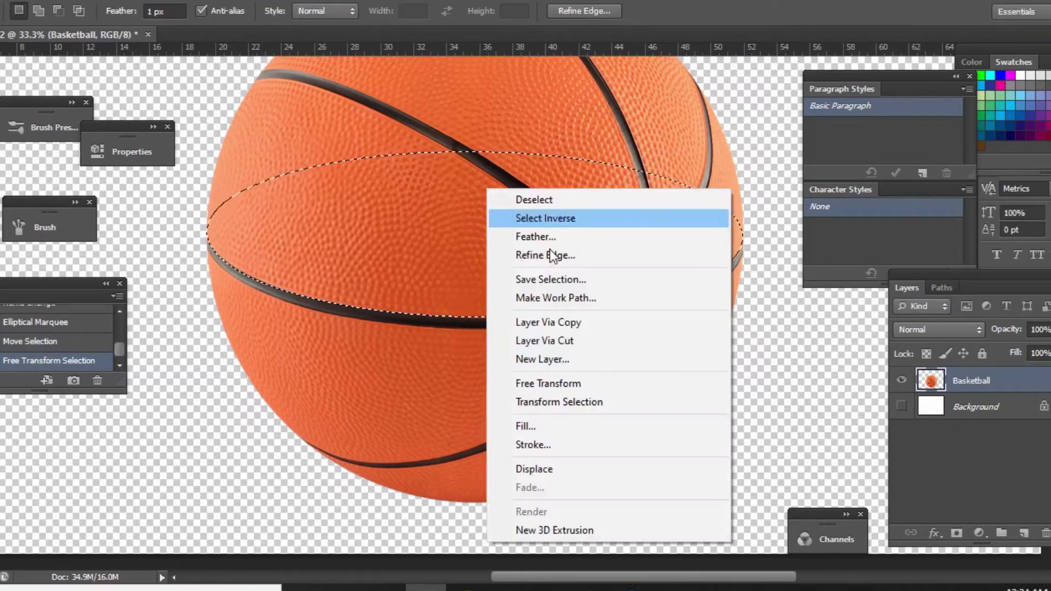
left_click(596, 281)
key("Return")
key("Delete")
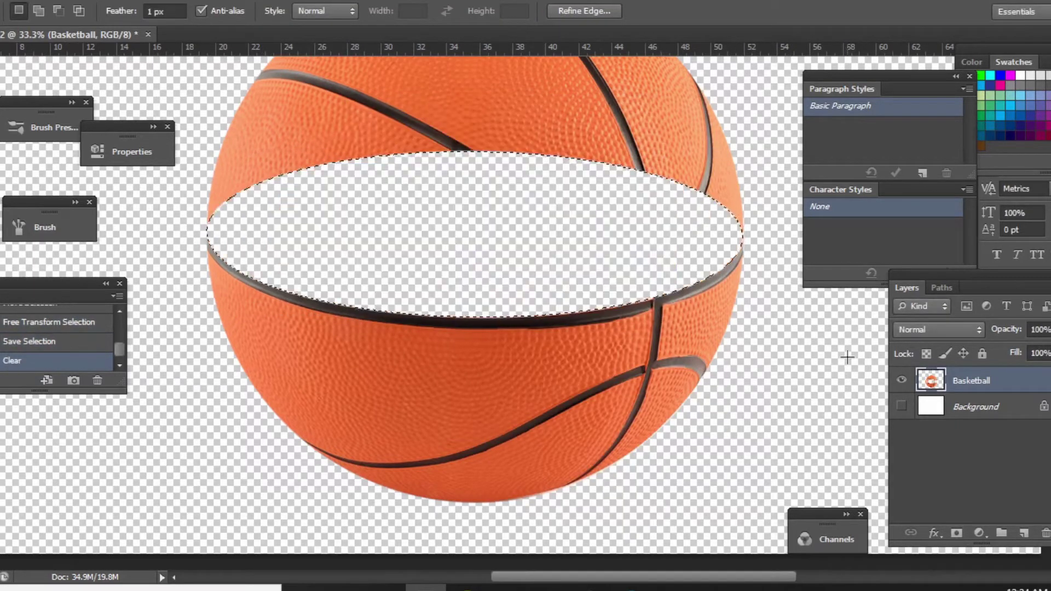
Step: Outline the ball's top half with the Pen, convert it to a selection, and delete it
key("p")
left_click(209, 239)
key("ctrl+minus")
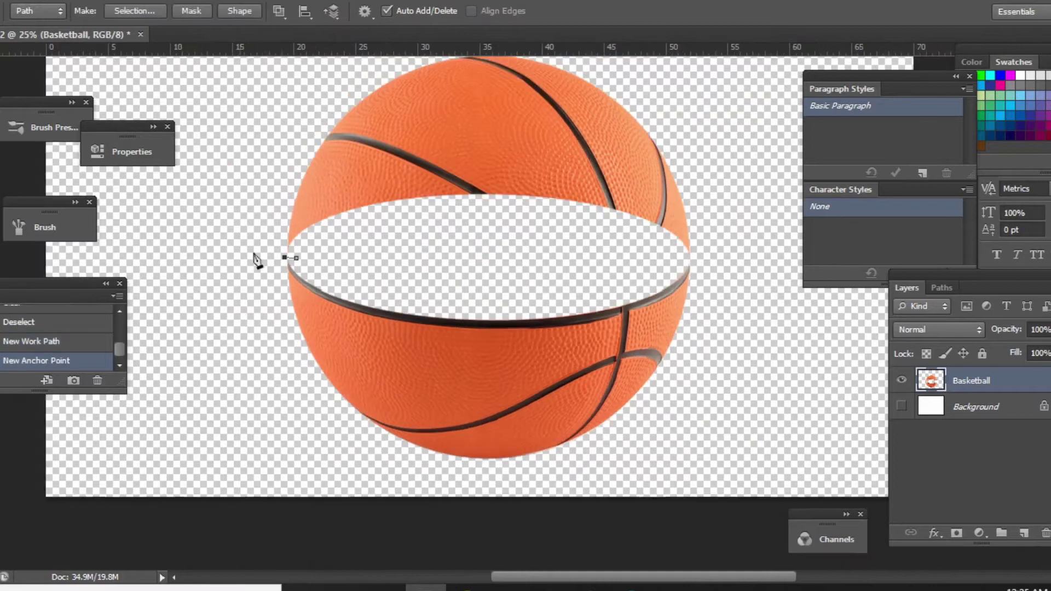
key("ctrl+minus")
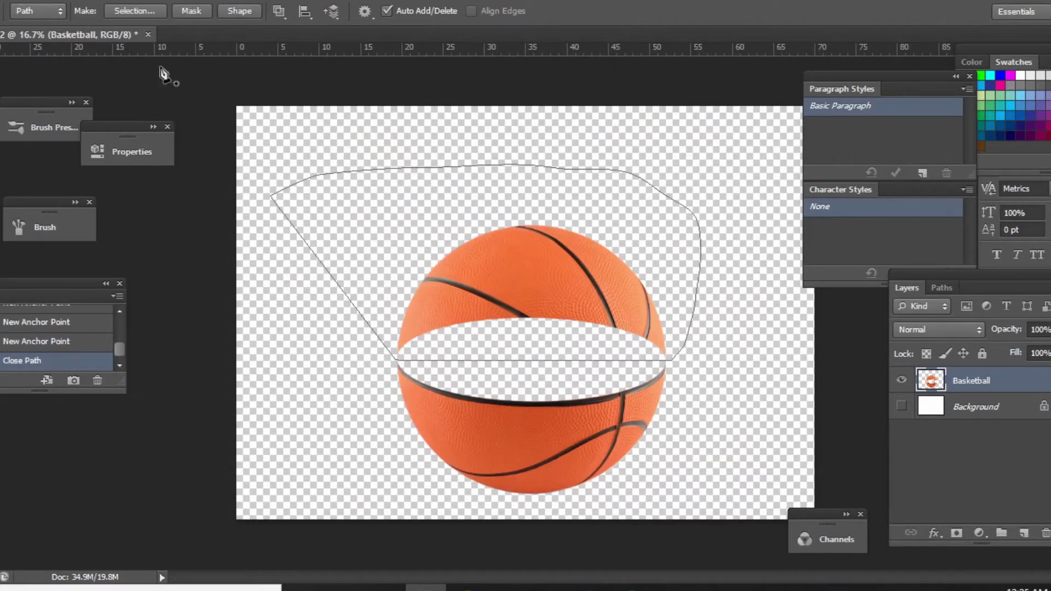
key("ctrl+Return")
key("Delete")
key("ctrl+d")
Step: Place the texture image at about two-thirds size, rasterize it, and move it down-right over the ball
left_click(652, 544)
mouse_move(415, 180)
left_mouse_down()
mouse_move(465, 573)
mouse_move(532, 310)
left_mouse_up()
left_click_drag(211, 447, 353, 351)
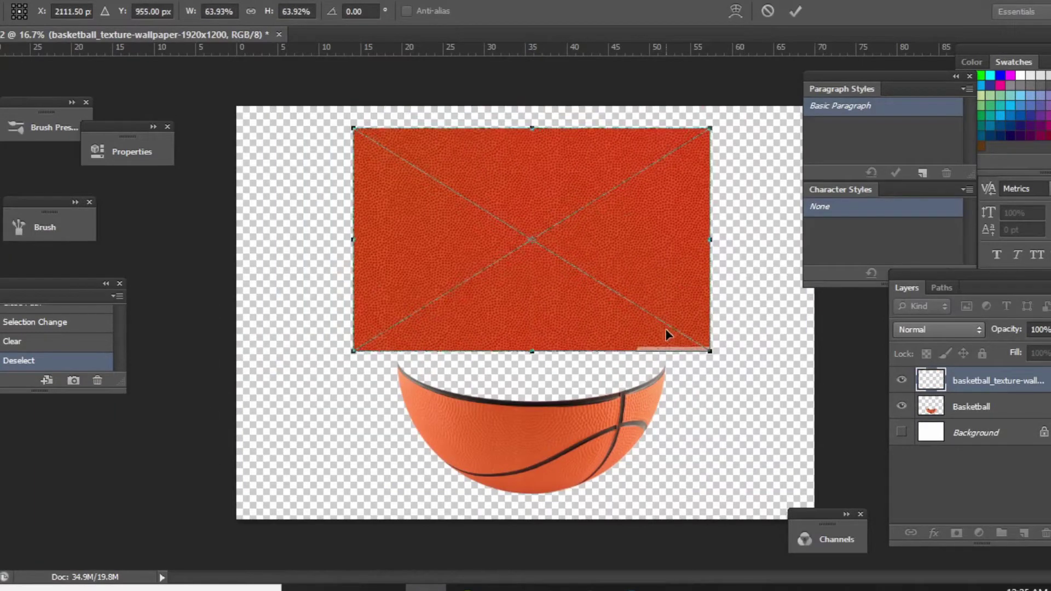
key("Return")
right_click(981, 385)
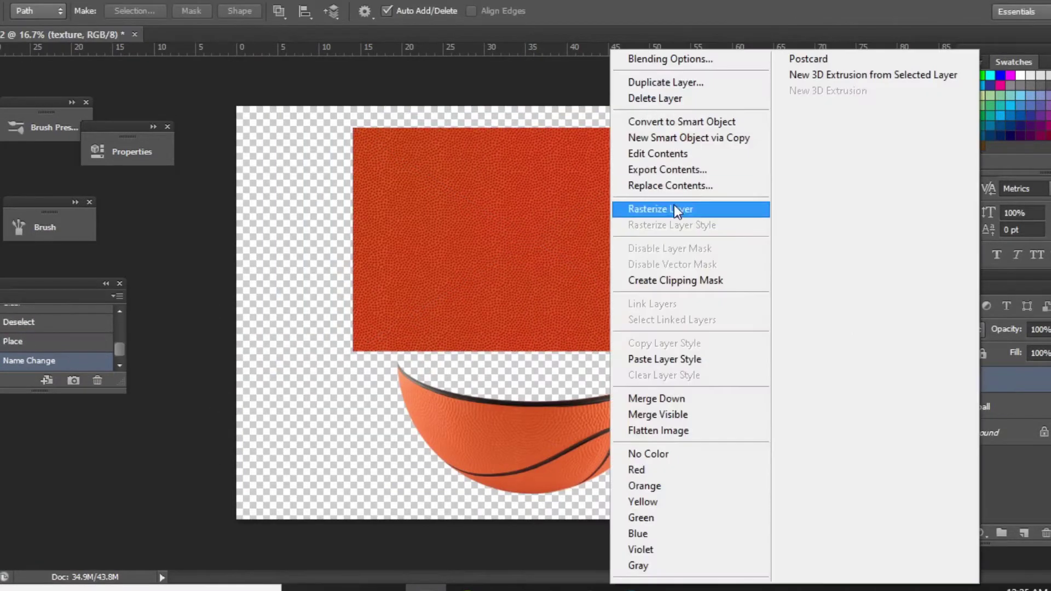
left_click(674, 205)
key("v")
left_click_drag(507, 305, 626, 413)
key("z")
left_click(562, 454)
Step: Use Hue/Saturation to shift the texture toward brown and darken it slightly
left_click(153, 37)
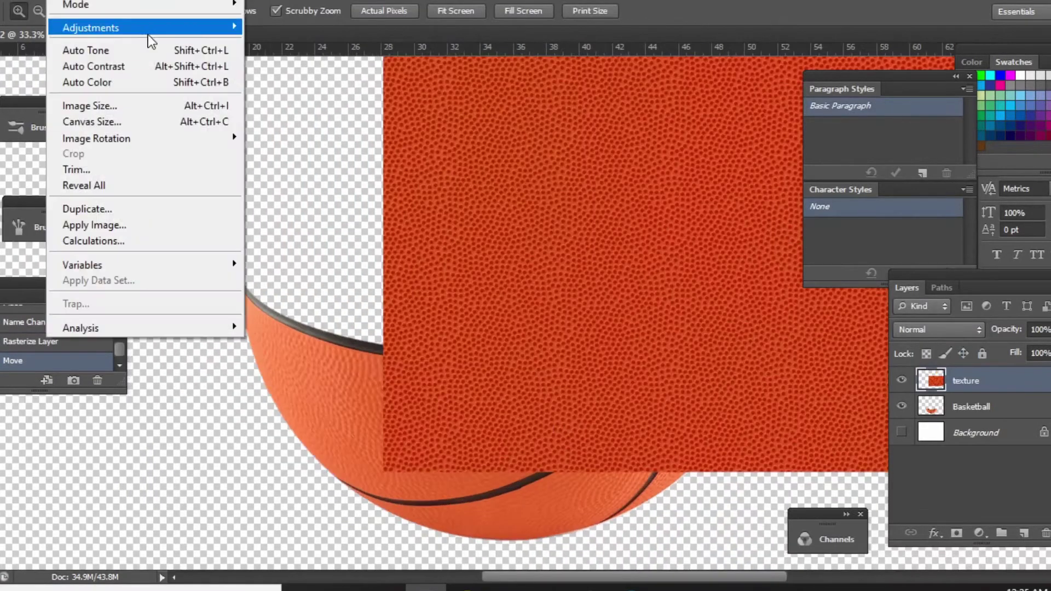
left_click(285, 104)
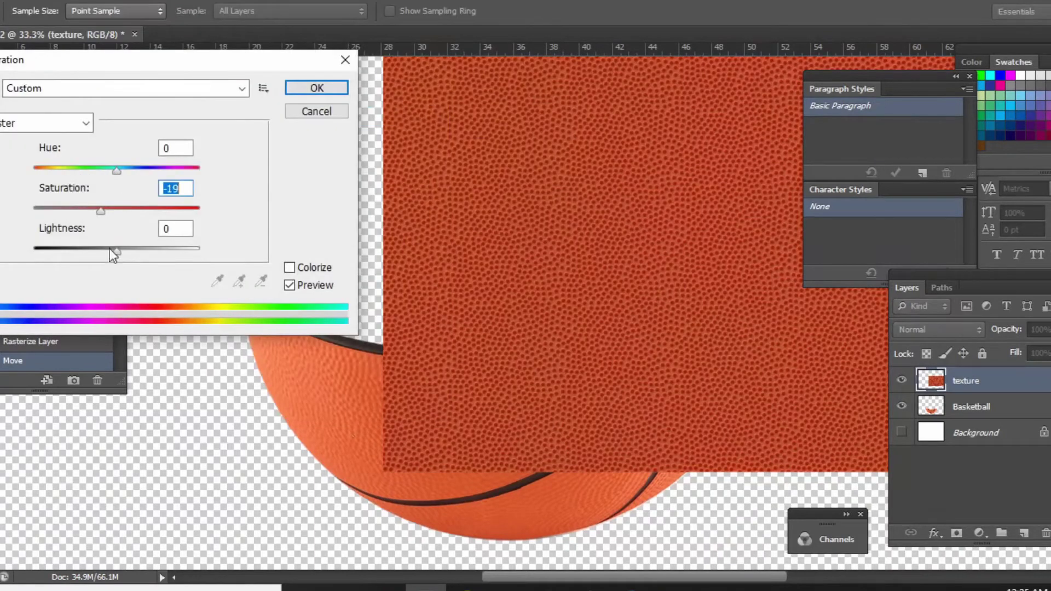
left_click_drag(114, 252, 116, 252)
left_click_drag(117, 171, 119, 172)
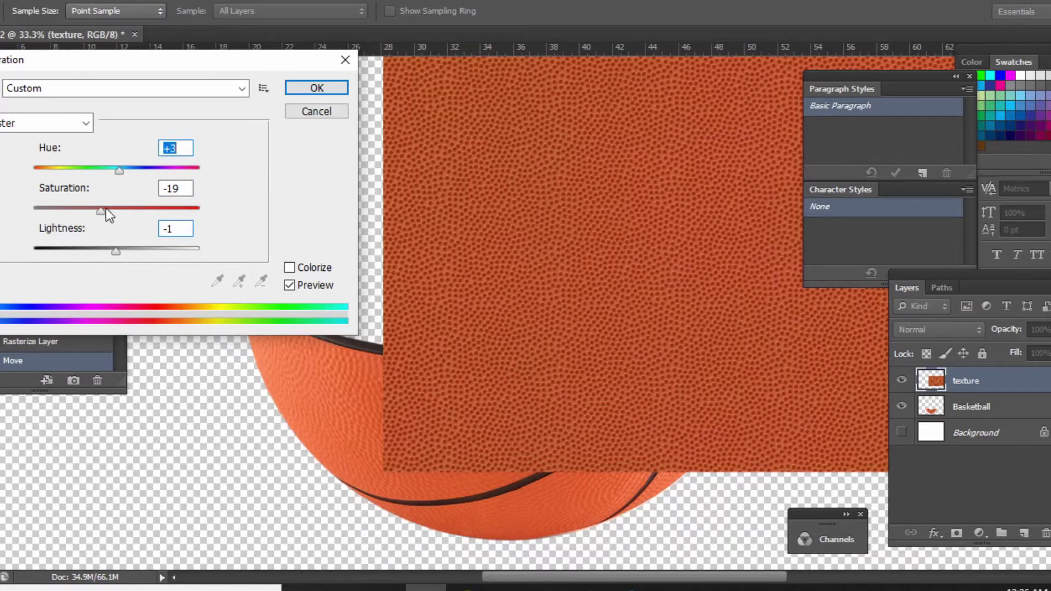
left_click_drag(115, 251, 121, 251)
left_click(316, 88)
Step: Zoom out to the whole canvas and duplicate the texture into texture copy
key("z")
key("ctrl+minus")
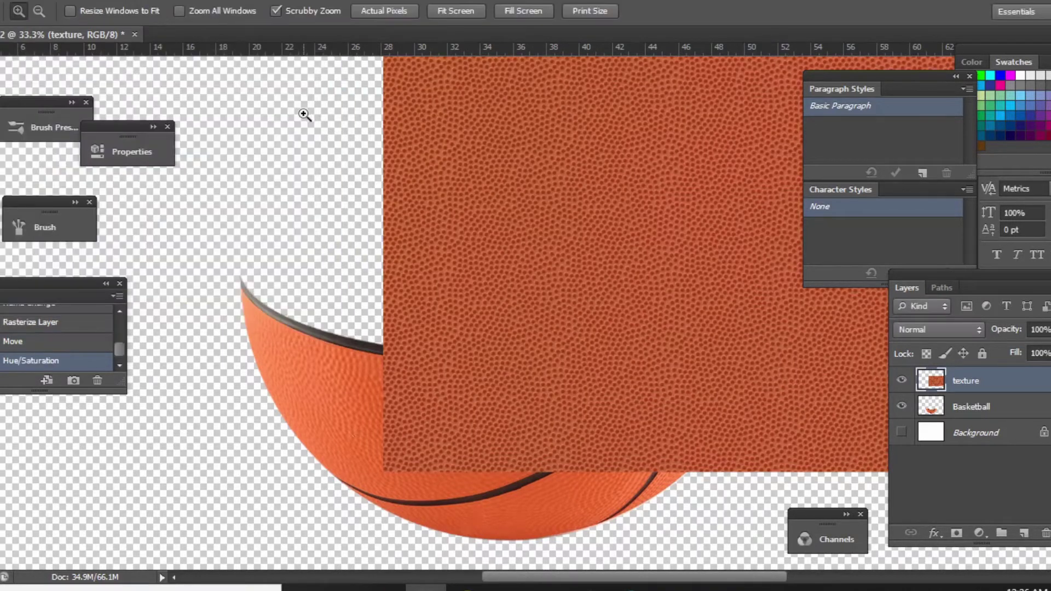
key("ctrl+minus")
key("v")
key("ctrl+j")
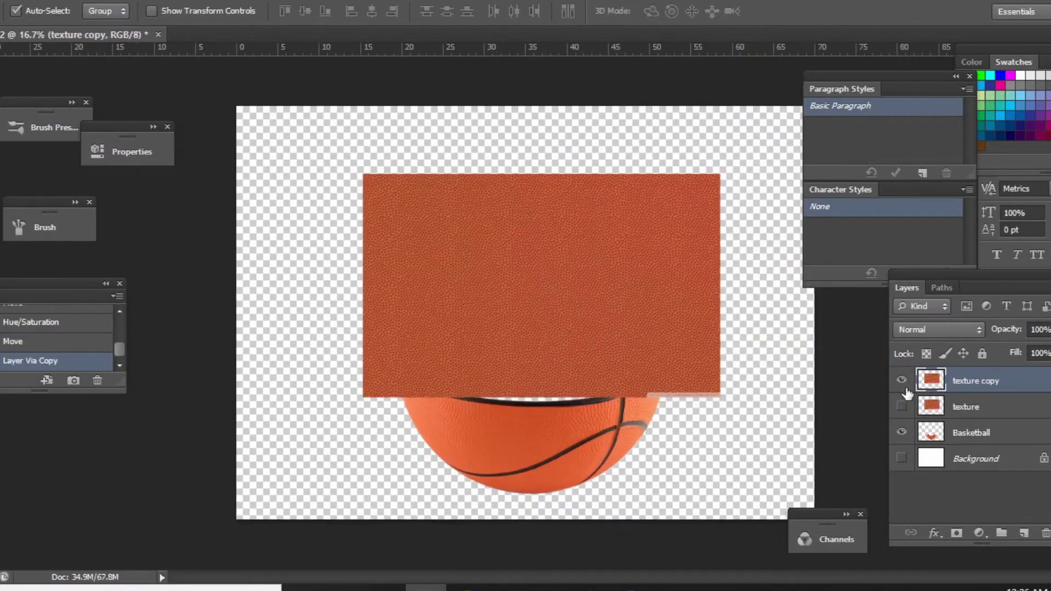
Step: Hide texture copy and widen the texture layer's bottom with a Perspective transform
left_click(902, 380)
left_click(902, 406)
right_click(609, 246)
left_click(630, 257)
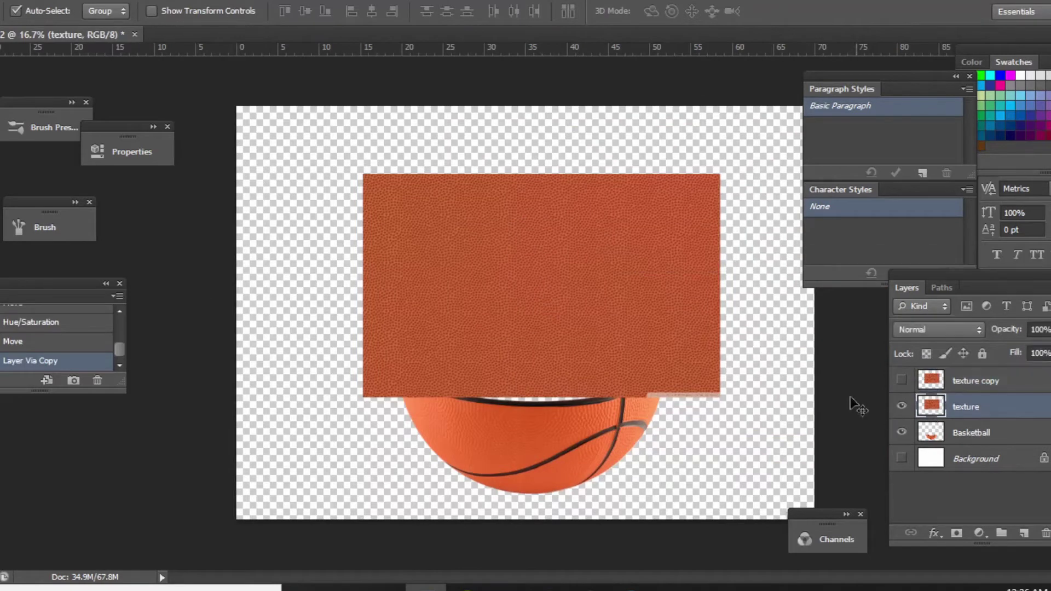
key("ctrl+t")
right_click(675, 349)
left_click(756, 182)
left_click_drag(721, 397, 832, 397)
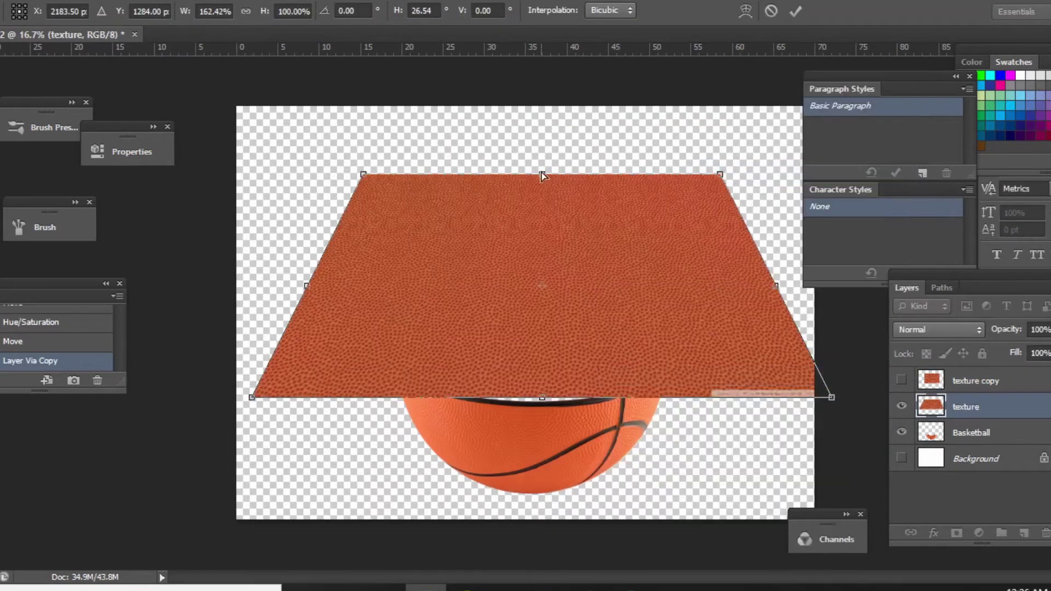
key("Return")
Step: Load the saved oval selection, copy that texture oval to a new layer, and delete the trapezoid layer
key("m")
right_click(392, 208)
left_click(479, 403)
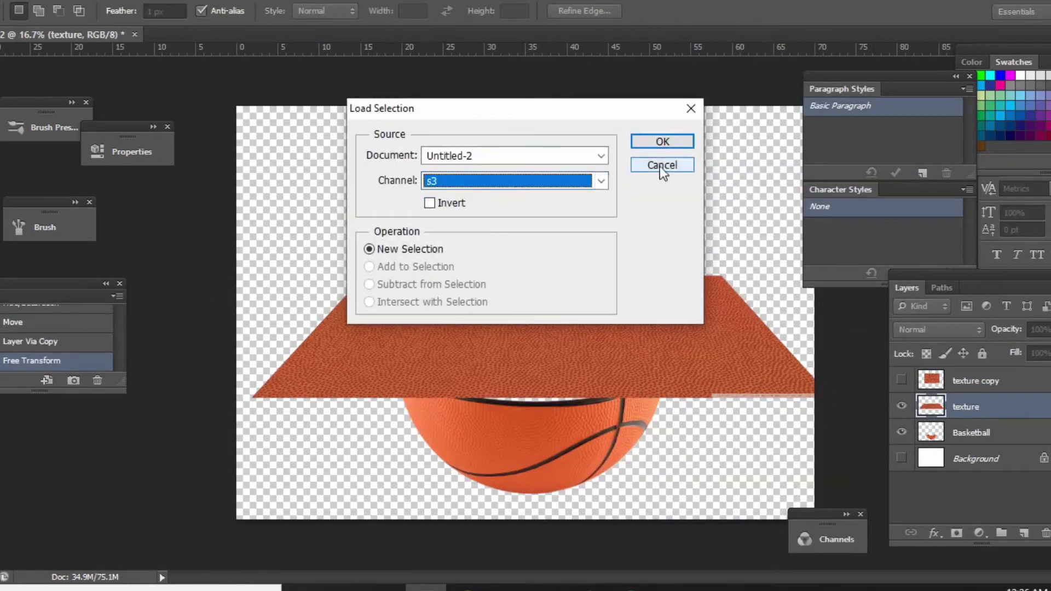
key("Return")
key("ctrl+j")
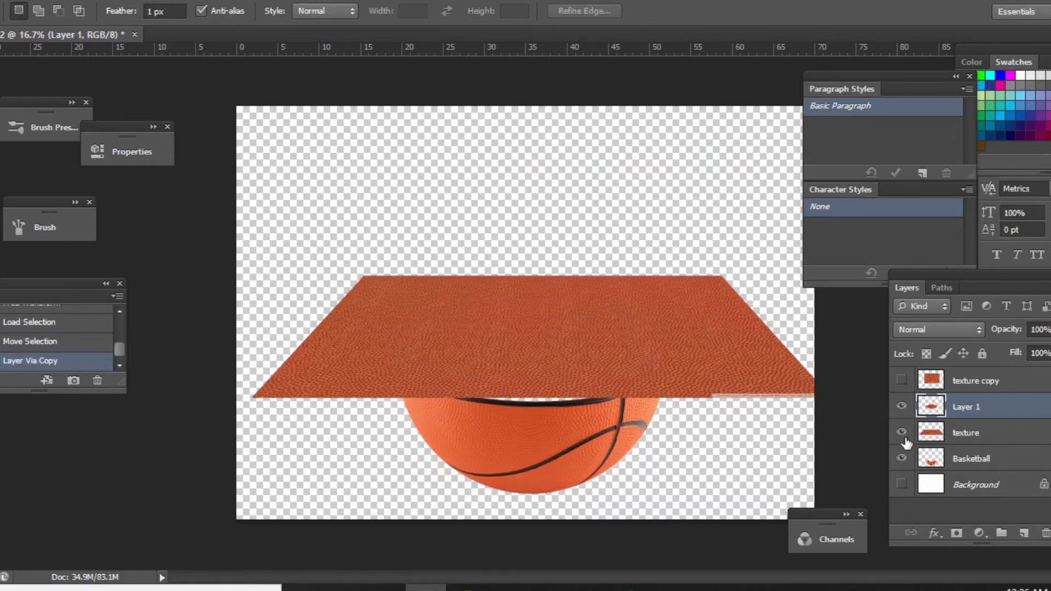
left_click(925, 433)
key("Delete")
Step: Show texture copy, move it down over the lower ball, and send it behind the Basketball layer
key("z")
key("ctrl+plus")
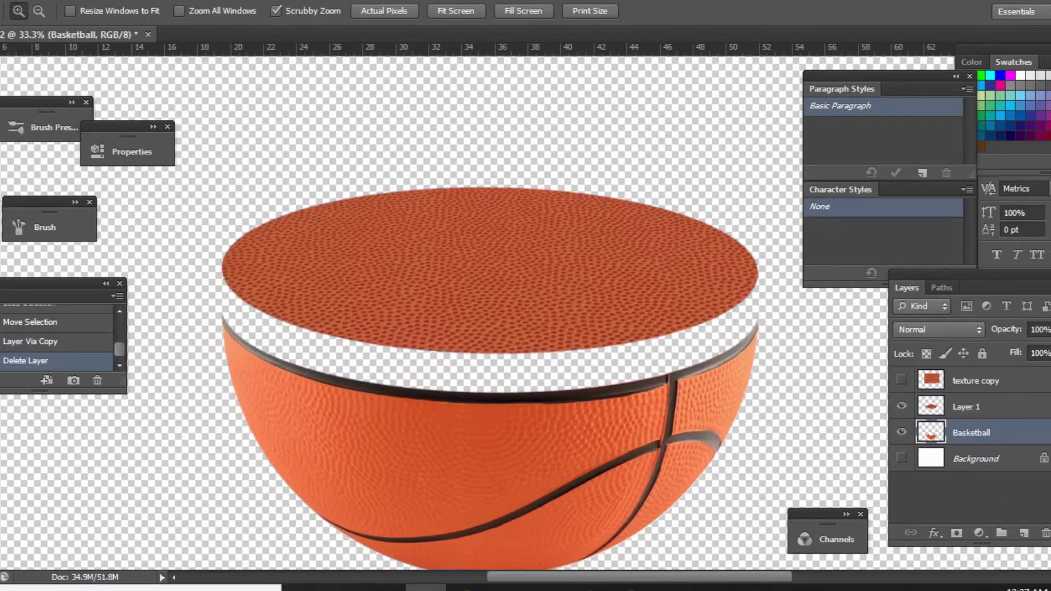
key("v")
left_click(914, 378)
key("ctrl+j")
left_click(902, 407)
left_click_drag(492, 255, 491, 301)
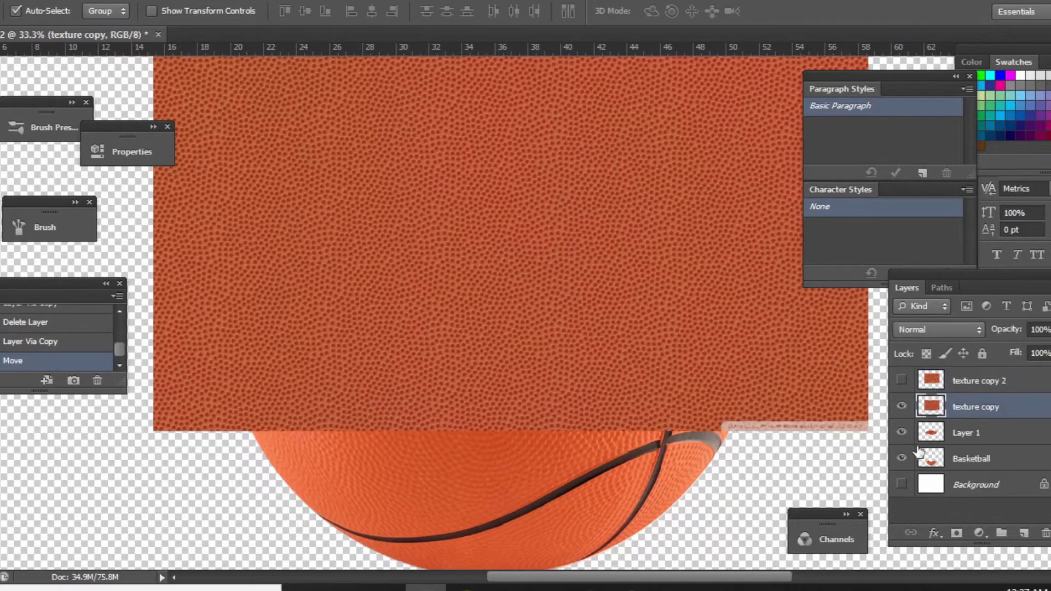
key("ctrl+shift+bracketleft")
Step: Darken the texture copy's midtones with Curves and invert its mask to hide it
left_click(292, 52)
left_click_drag(127, 232, 127, 266)
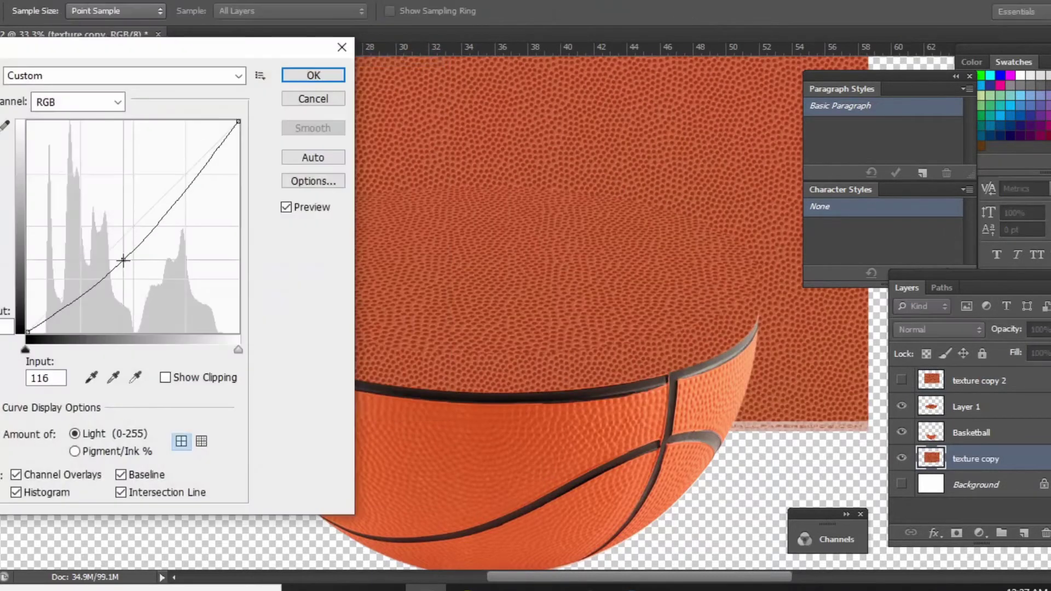
key("Return")
key("ctrl+i")
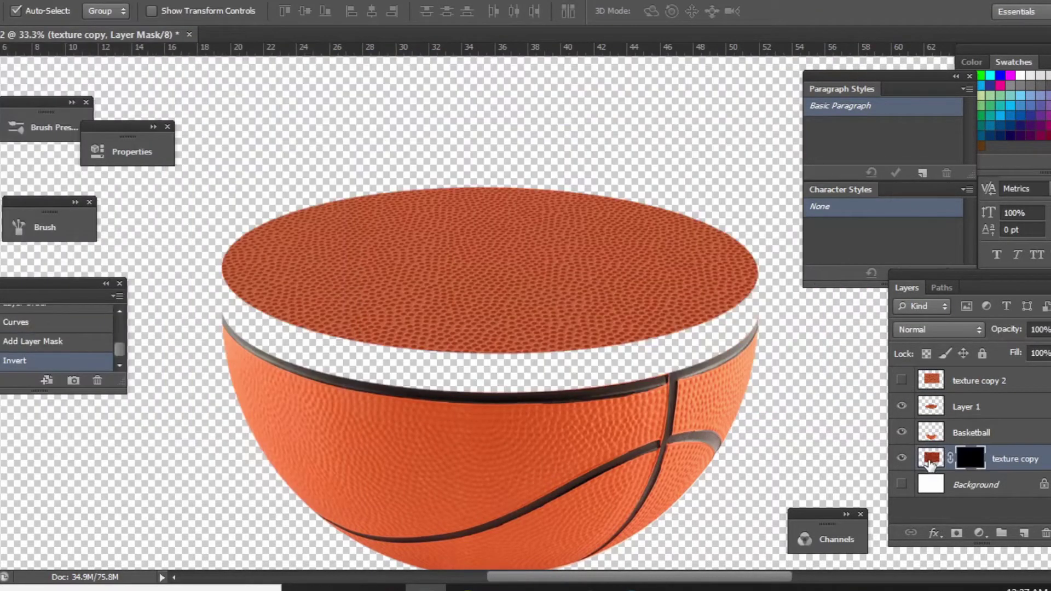
Step: Move the selection down to the gap band and brush the texture back in there
key("m")
left_click_drag(512, 247, 512, 294)
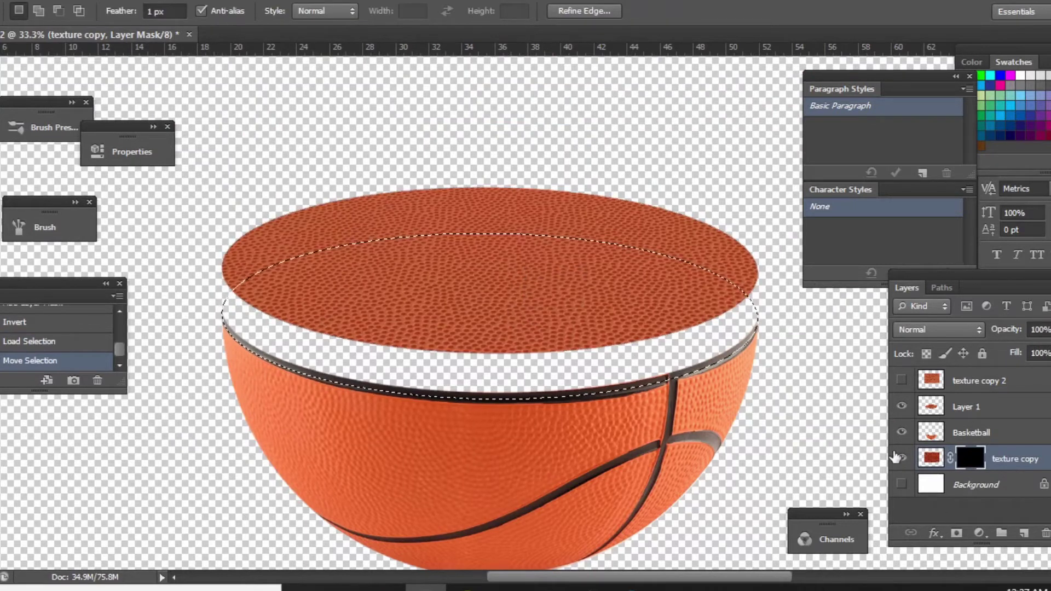
key("b")
mouse_move(349, 355)
left_mouse_down()
mouse_move(230, 339)
mouse_move(751, 340)
left_mouse_up()
key("ctrl+d")
Step: Fill the disc's right edge by painting the mask inside a rectangular selection, then fit the image in view
key("z")
left_click(245, 299)
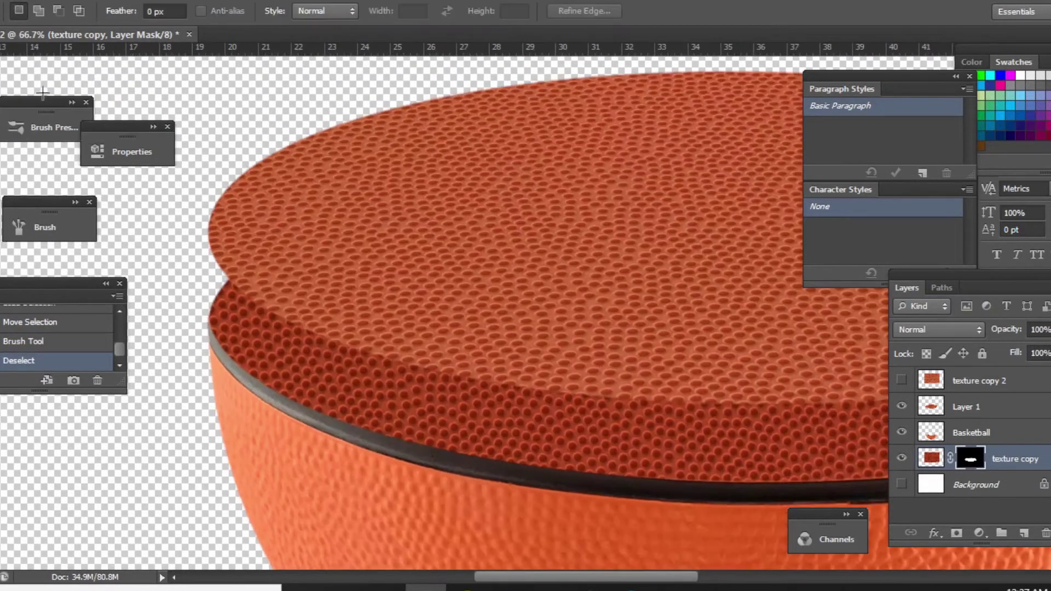
key("b")
left_click_drag(344, 314, 218, 301)
key("ctrl+d")
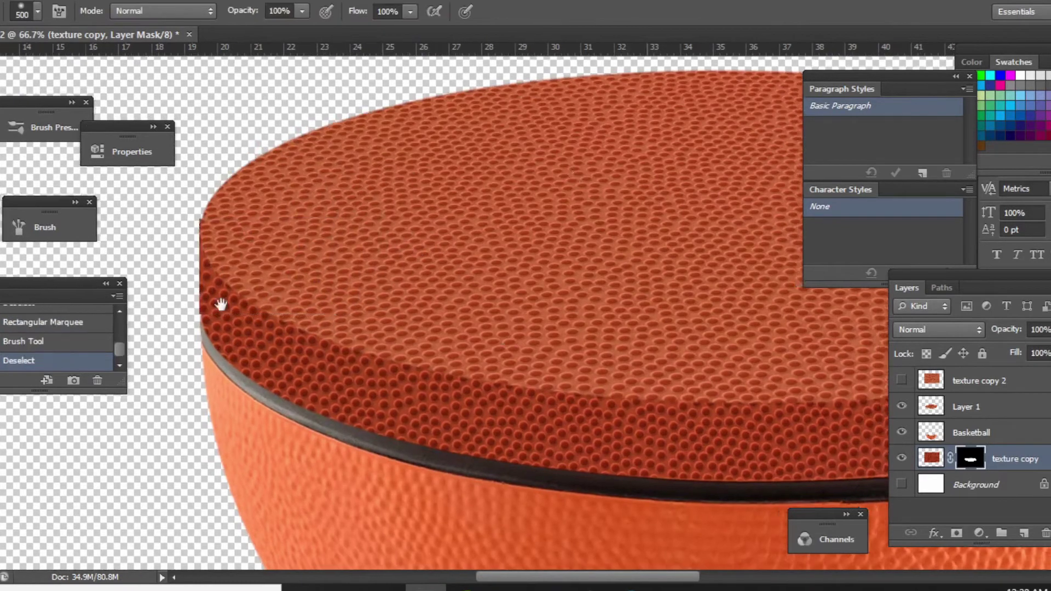
scroll(446, 259, "right", 10)
key("m")
left_click_drag(475, 334, 475, 334)
key("b")
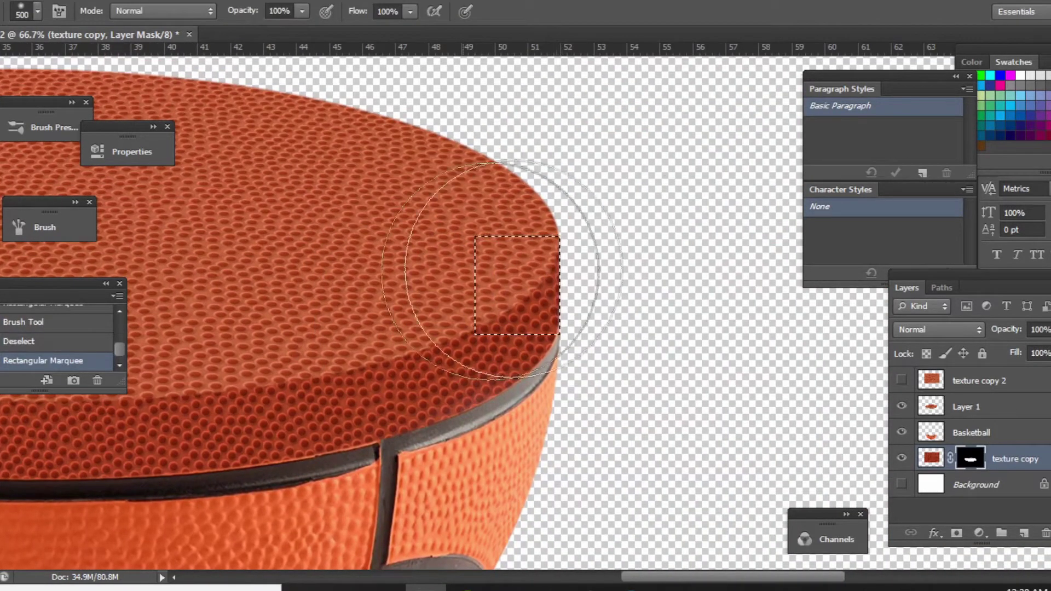
left_click_drag(504, 282, 498, 286)
key("ctrl+d")
key("ctrl+0")
Step: Open hand-with-fist.jpg, erase its white background, and drag the fist into the basketball composition
key("v")
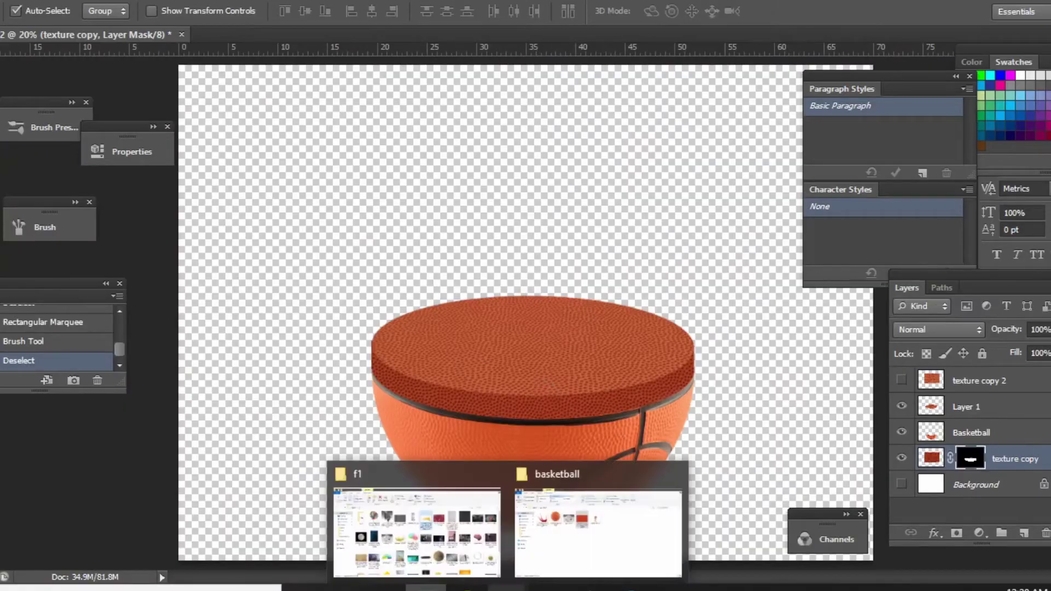
left_click(548, 512)
double_click(515, 181)
key("w")
left_click(433, 229)
key("v")
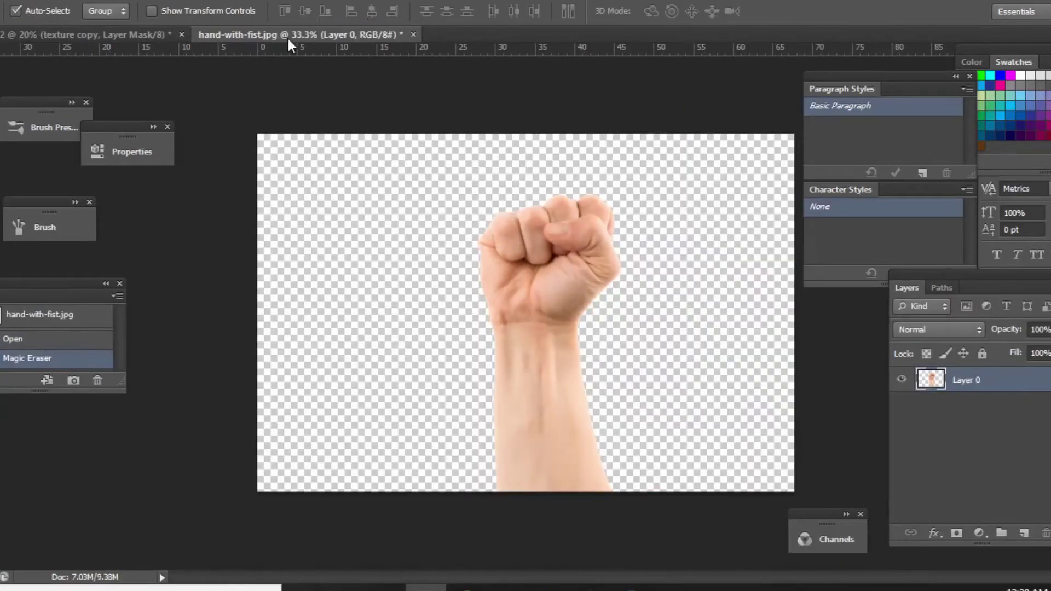
left_click_drag(287, 36, 633, 207)
mouse_move(329, 247)
left_mouse_down()
mouse_move(235, 270)
mouse_move(534, 230)
left_mouse_up()
Step: Move the fist layer to the top and scale it to rise from the ball's cut top
left_click_drag(905, 446, 930, 372)
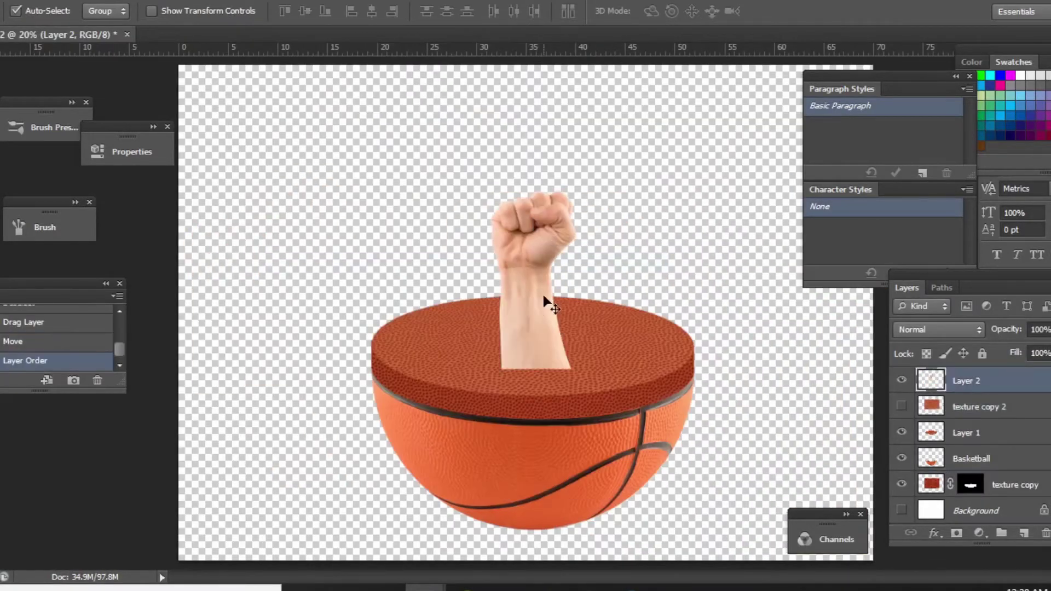
left_click_drag(547, 298, 547, 301)
key("ctrl+t")
left_click_drag(582, 175, 622, 146)
key("ctrl+minus")
left_click_drag(527, 296, 527, 269)
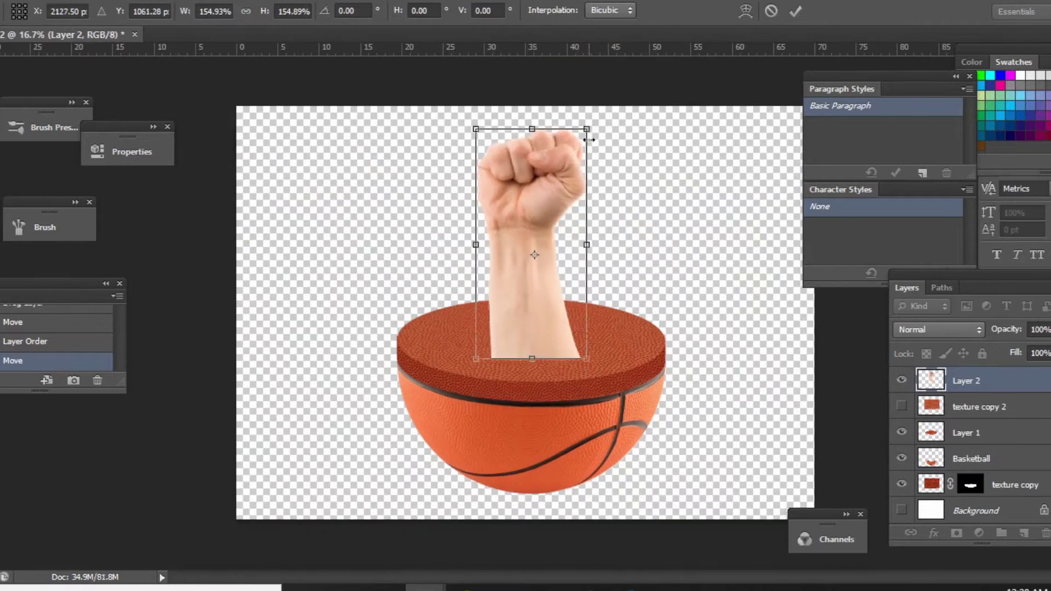
left_click_drag(587, 135, 579, 141)
key("Return")
left_click_drag(637, 435, 637, 448)
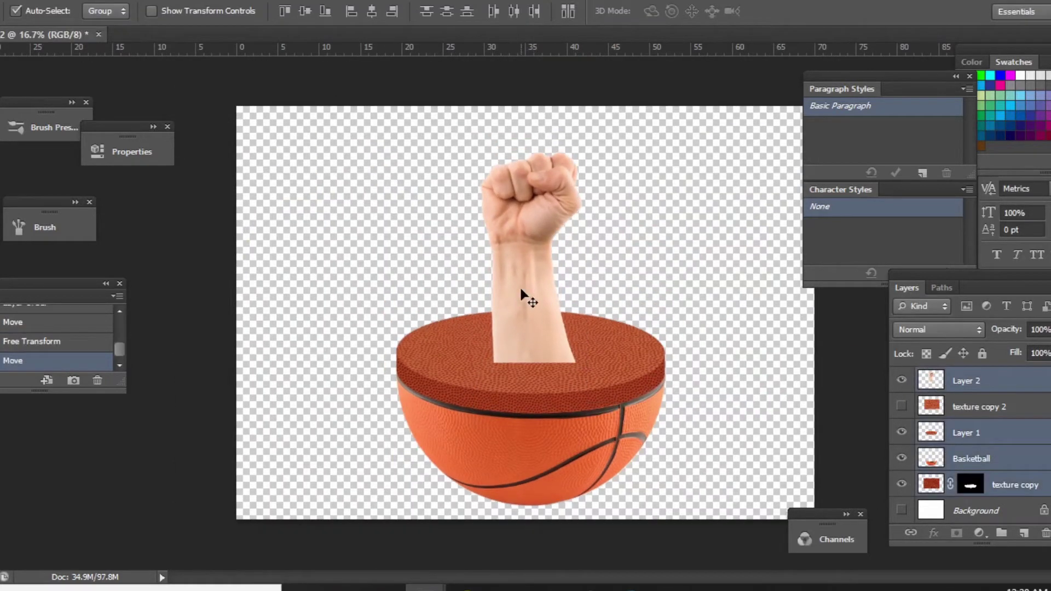
Step: Turn the fist grey with a clipped Black & White adjustment merged into it
left_click(980, 533)
left_click(790, 370)
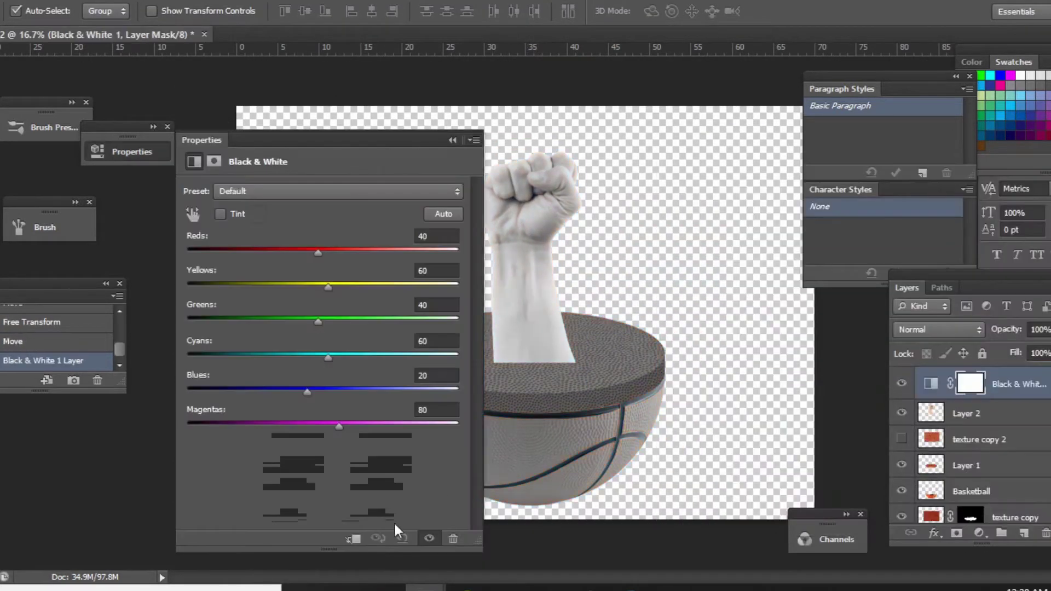
key("ctrl+alt+g")
right_click(1014, 362)
left_click(734, 372)
Step: Duplicate the grey fist layer into a new document named h1 and save it as h1.psd
left_click(96, 1)
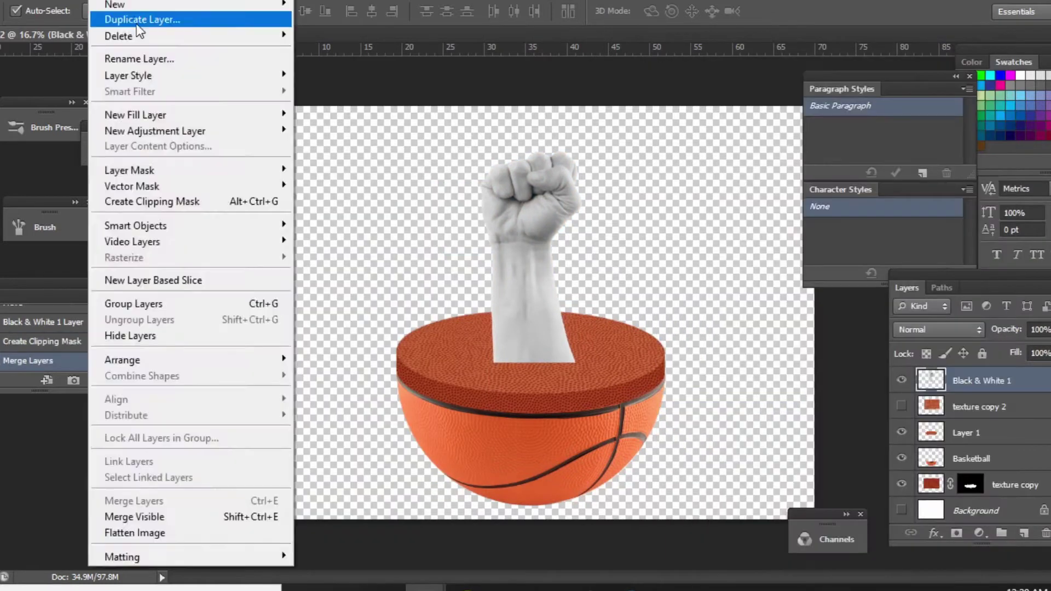
left_click(110, 18)
left_click(540, 223)
left_click(525, 236)
type("h1")
left_click(672, 159)
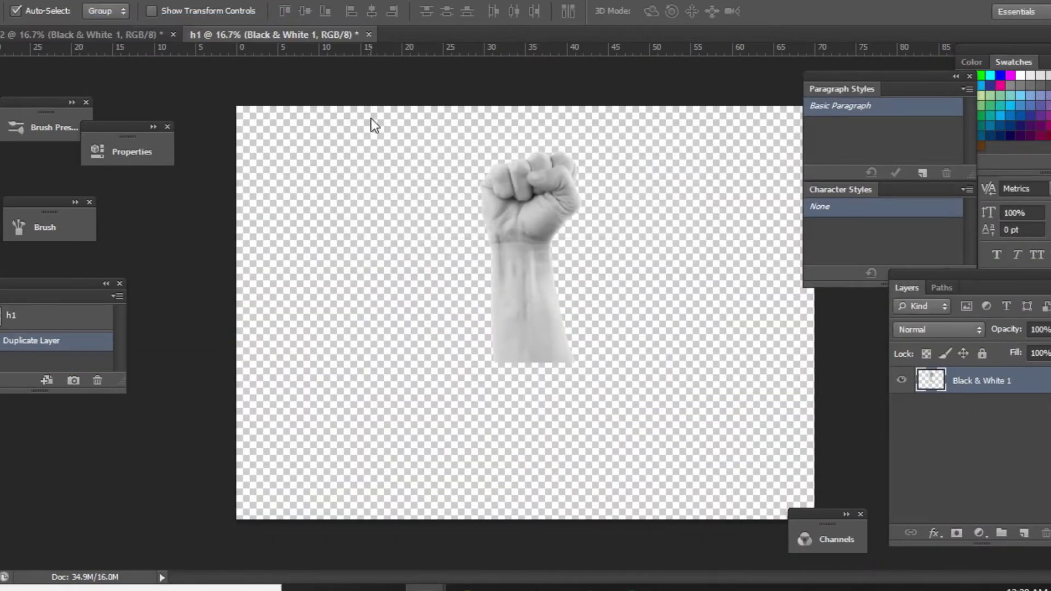
key("ctrl+s")
left_click(737, 305)
left_click(706, 159)
key("ctrl+Tab")
Step: Copy texture copy 2 to the top of the stack, enlarged and positioned over the fist
left_click(962, 408)
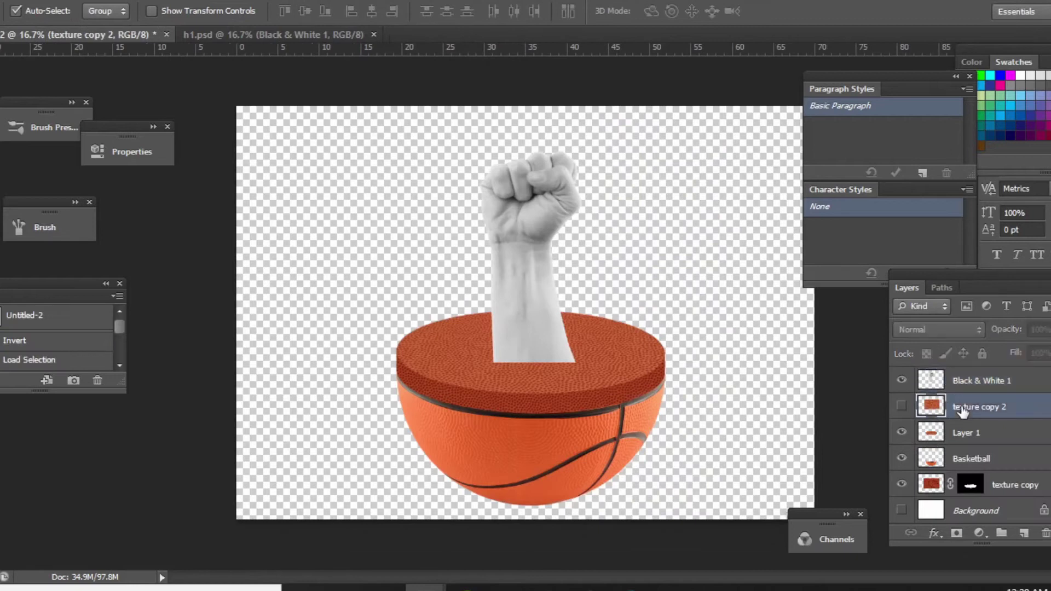
key("ctrl+j")
key("ctrl+shift+bracketright")
key("ctrl+t")
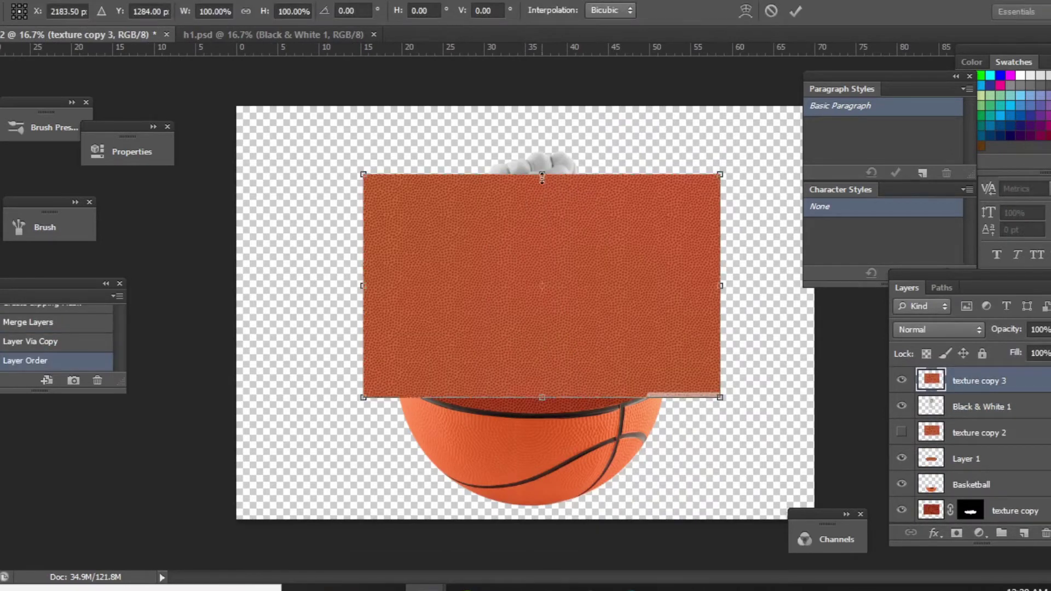
left_click_drag(720, 174, 775, 134)
key("Return")
left_click_drag(640, 227, 640, 237)
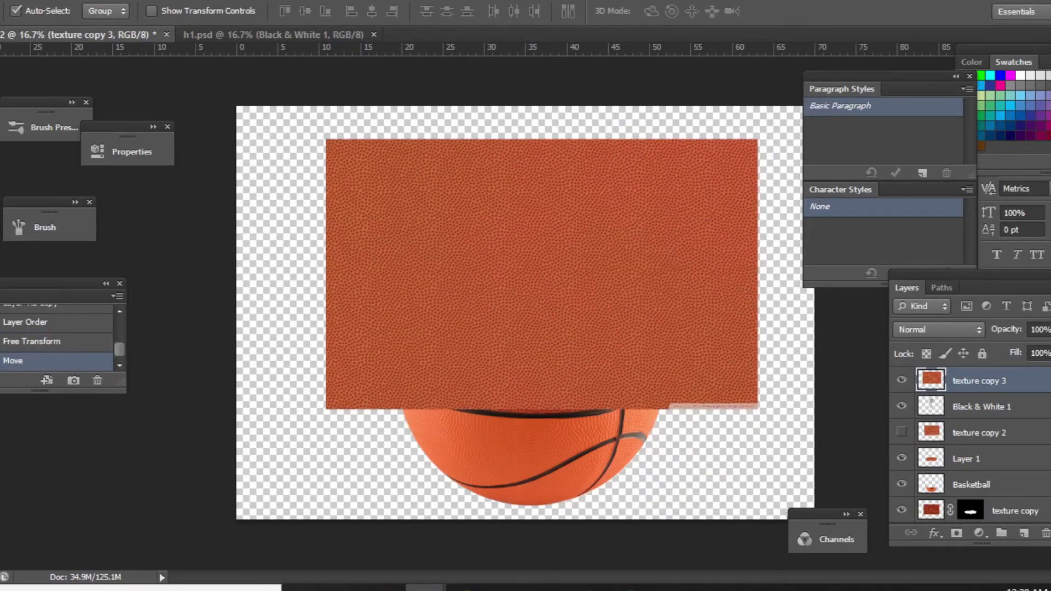
Step: Displace the texture using h1.psd and delete everything outside the fist
left_click(214, 2)
left_click(465, 169)
double_click(165, 145)
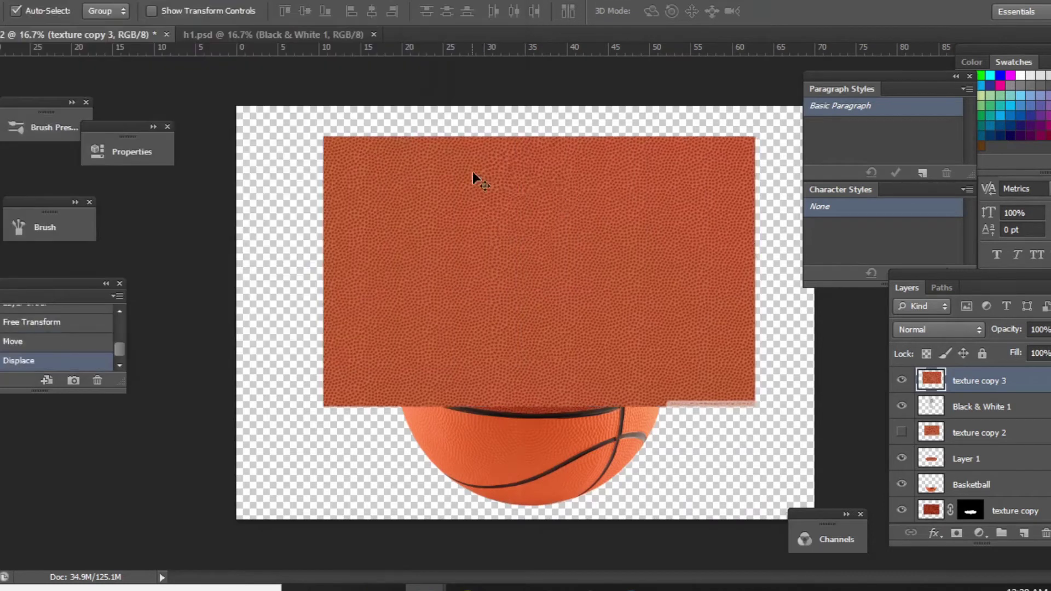
key("ctrl+shift+i")
key("Delete")
key("ctrl+d")
Step: Set the texture layer to Hard Light and zoom in on the textured arm
left_click(937, 330)
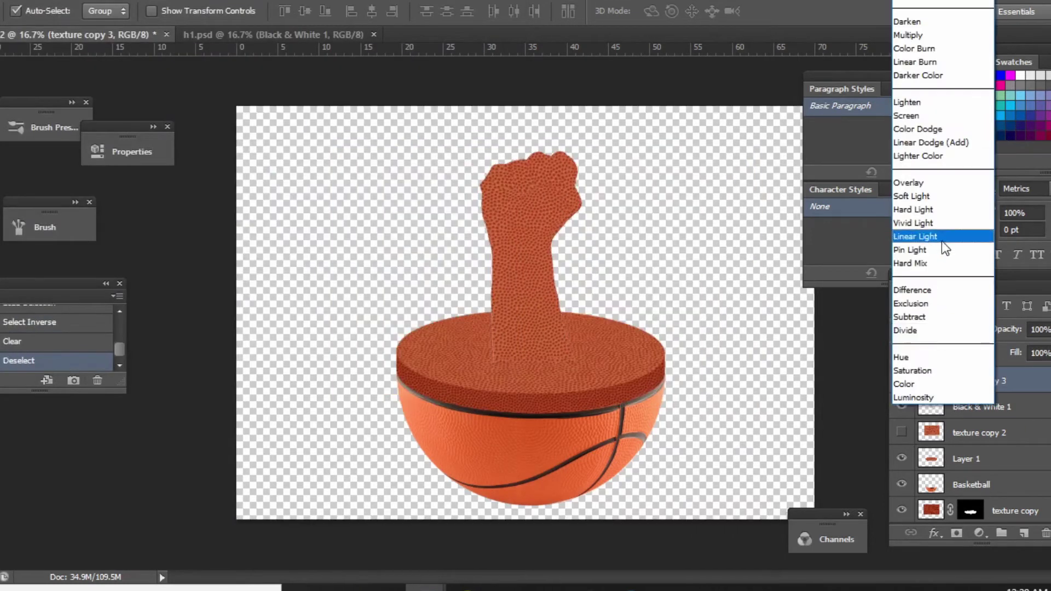
left_click(942, 218)
key("z")
left_click(545, 315)
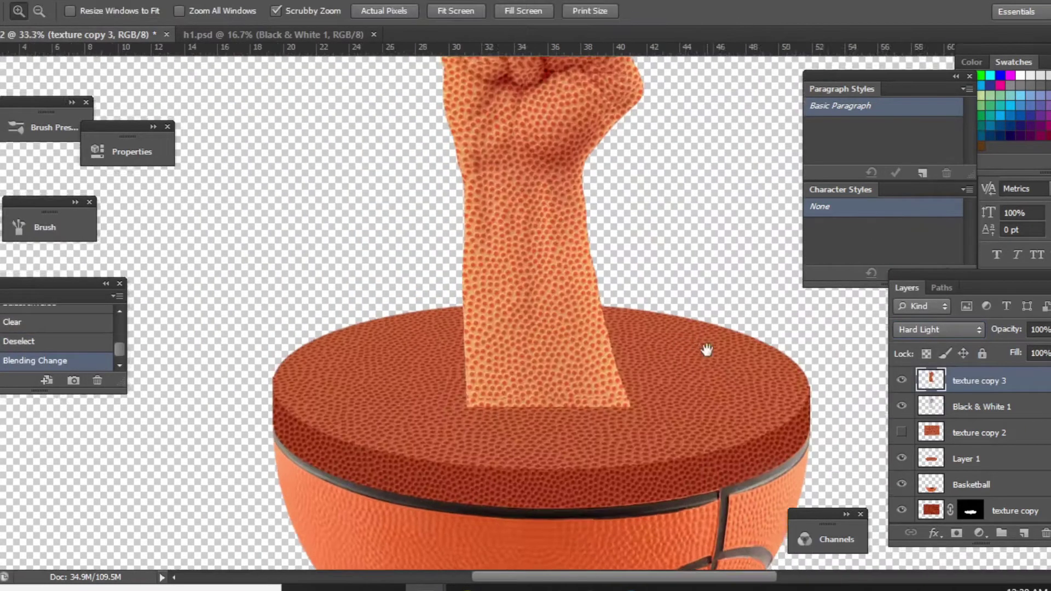
Step: Merge the texture copy 3 layer with the grey fist into one layer
left_click(981, 419, "shift")
key("v")
right_click(538, 199)
right_click(980, 406)
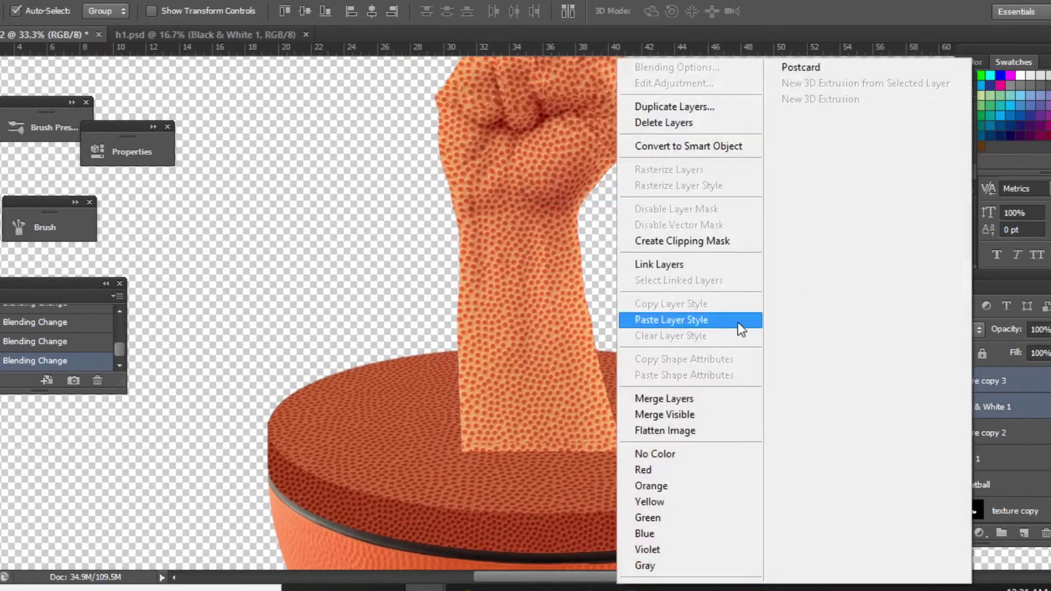
left_click(657, 416)
Step: Tone the fist redder and darker with Hue/Saturation, then slightly lower its brightness
left_click(289, 111)
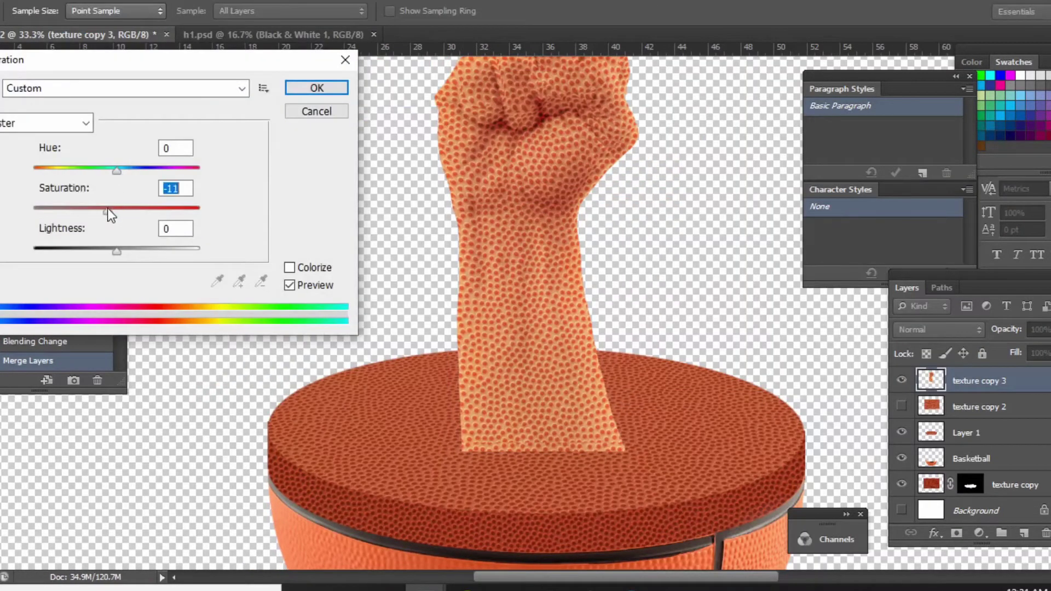
left_click_drag(116, 170, 108, 170)
left_click_drag(114, 208, 108, 208)
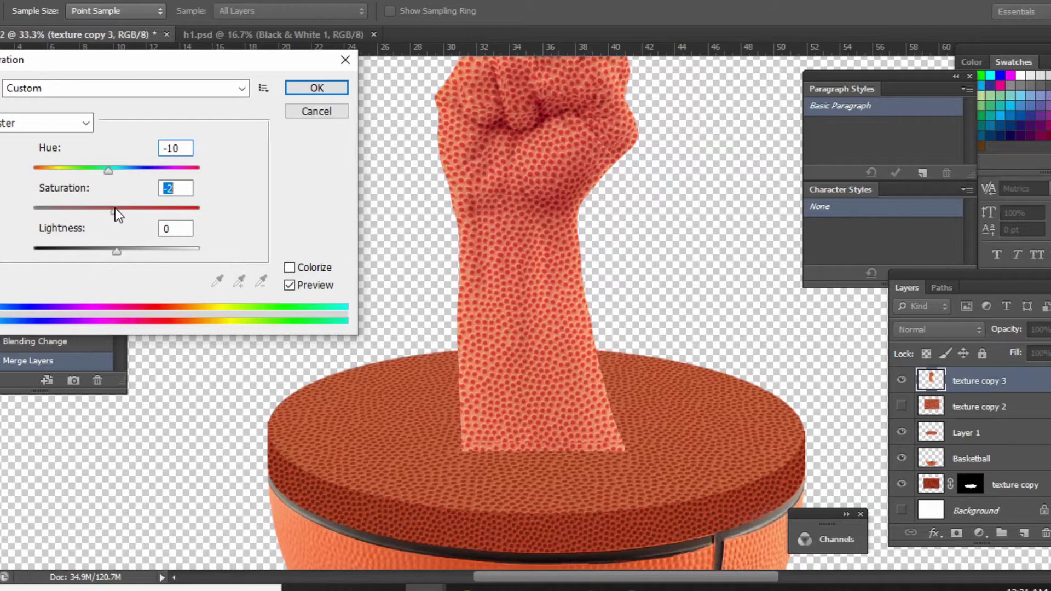
left_click_drag(116, 251, 105, 251)
left_click_drag(113, 210, 119, 210)
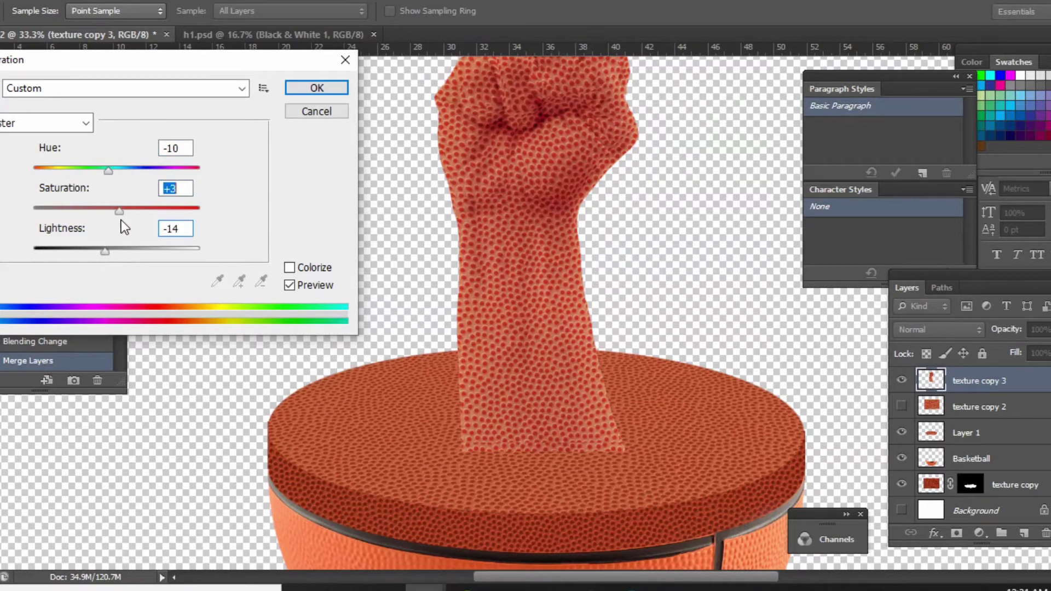
key("Down")
left_click_drag(109, 170, 110, 170)
key("Tab")
key("Tab")
key("Return")
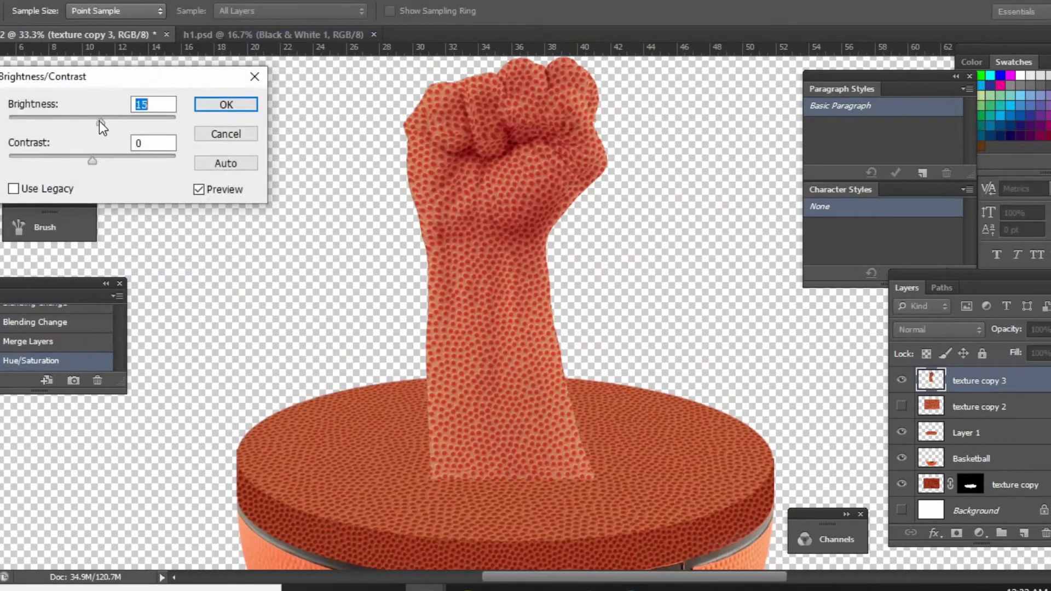
left_click_drag(100, 120, 89, 121)
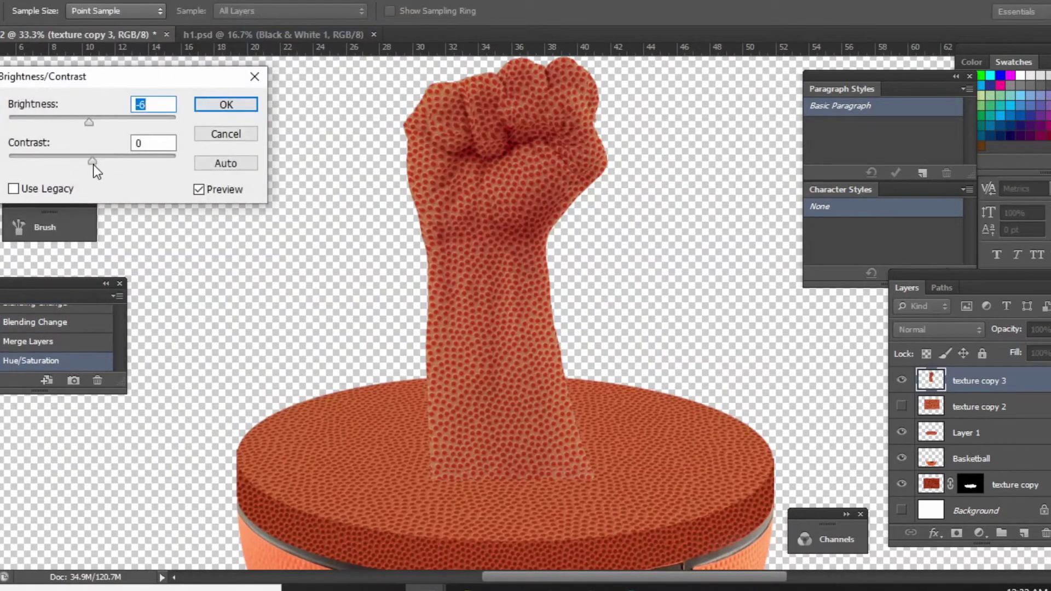
left_click(226, 105)
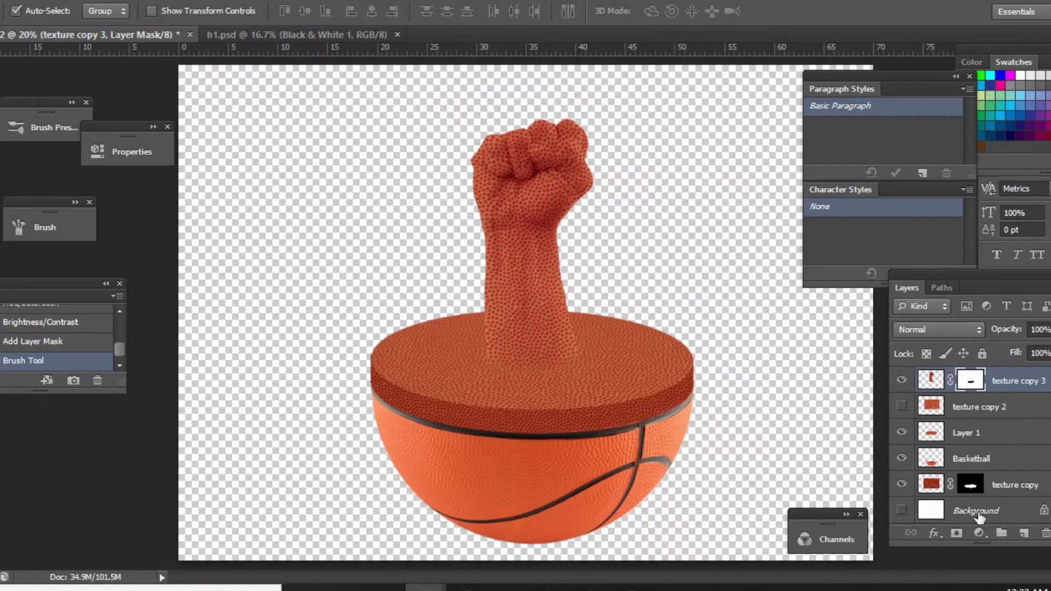
Step: Add a black Solid Color fill layer above the Background layer
left_click(979, 512)
left_click(979, 533)
left_click(753, 170)
left_click(715, 118)
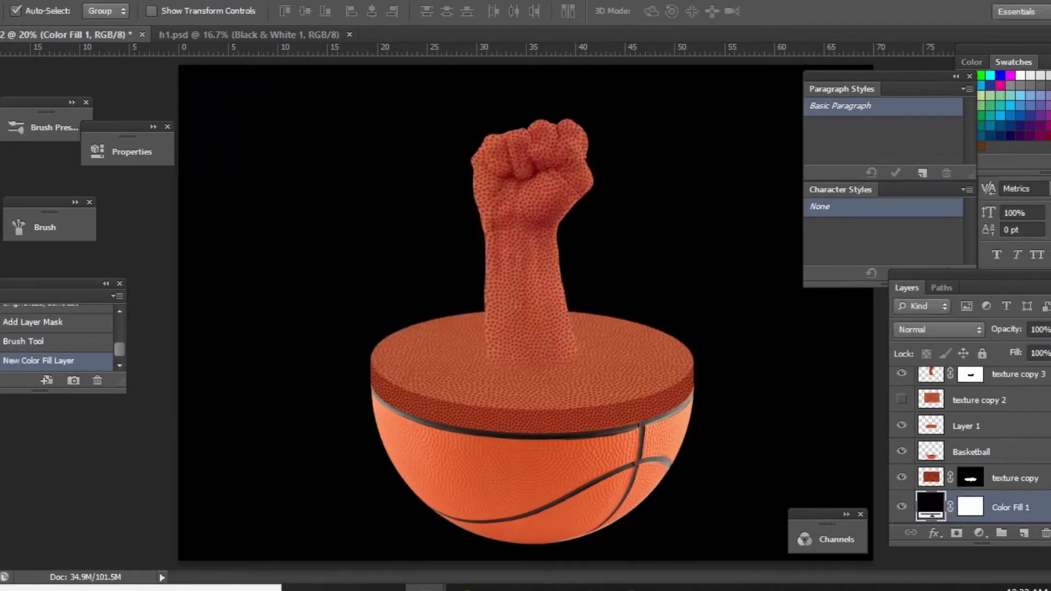
Step: Bring the splash image in at the top of the stack and scale it around the fist's base
key("alt+Tab")
mouse_move(141, 188)
left_mouse_down()
mouse_move(435, 58)
mouse_move(723, 407)
mouse_move(592, 347)
left_mouse_up()
key("ctrl+shift+bracketright")
key("ctrl+t")
left_click_drag(98, 28, 277, 52)
left_click_drag(521, 277, 556, 357)
scroll(557, 357, "up", 2)
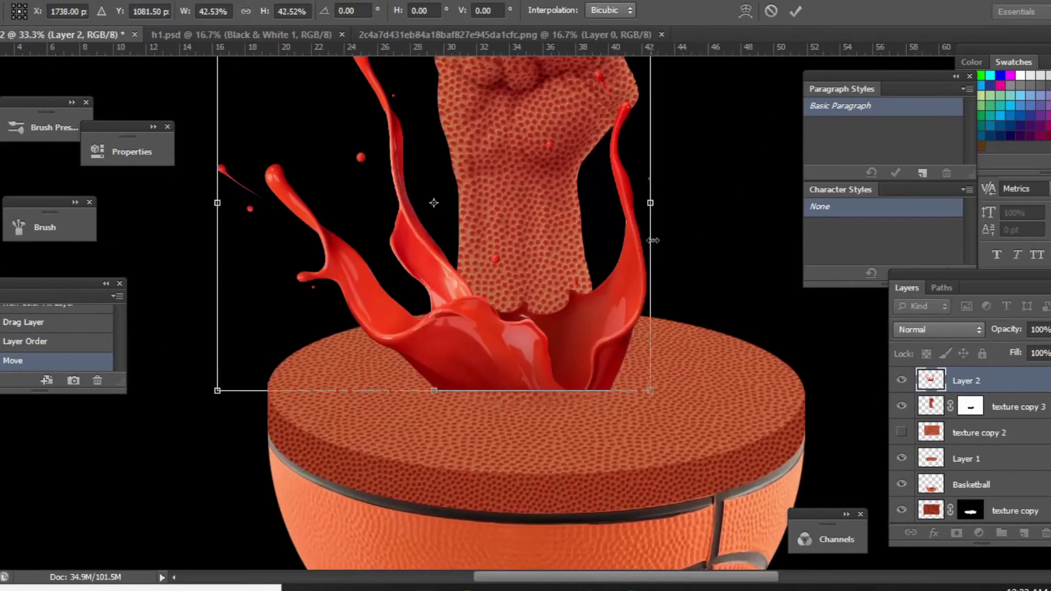
left_click_drag(217, 203, 237, 203)
left_click_drag(445, 391, 444, 411)
key("ctrl+minus")
key("Return")
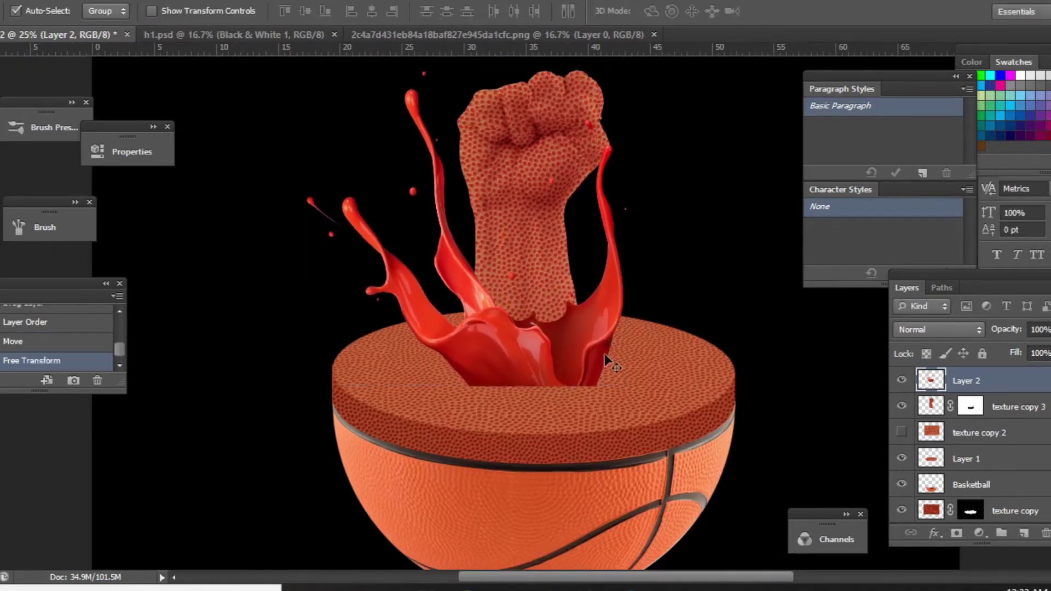
Step: Make the splash grey with a clipped Black & White adjustment merged into it
left_click(979, 533)
left_click(712, 371)
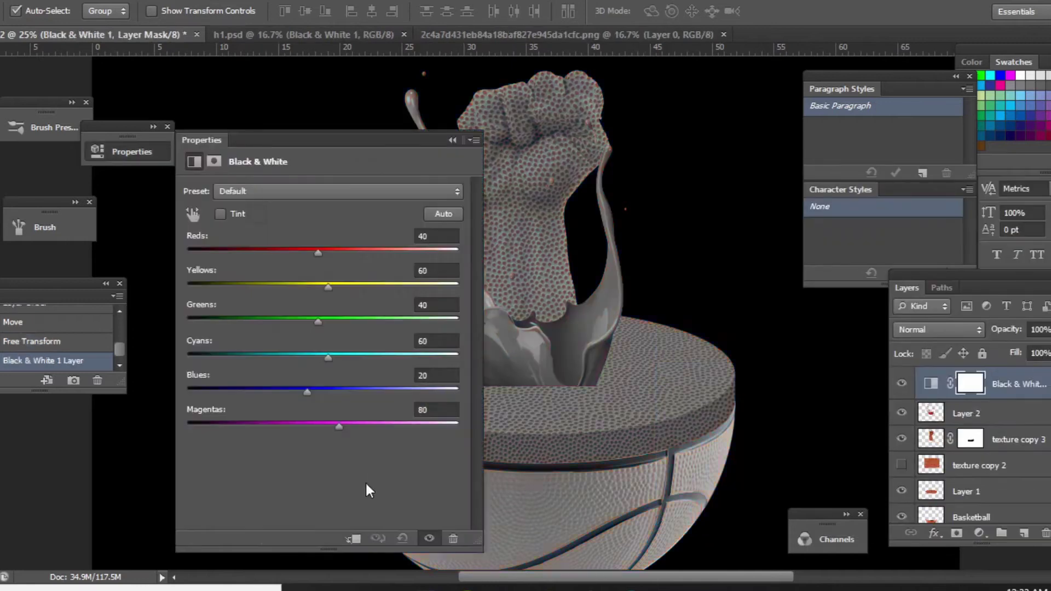
key("ctrl+alt+g")
right_click(1019, 384)
left_click(678, 399)
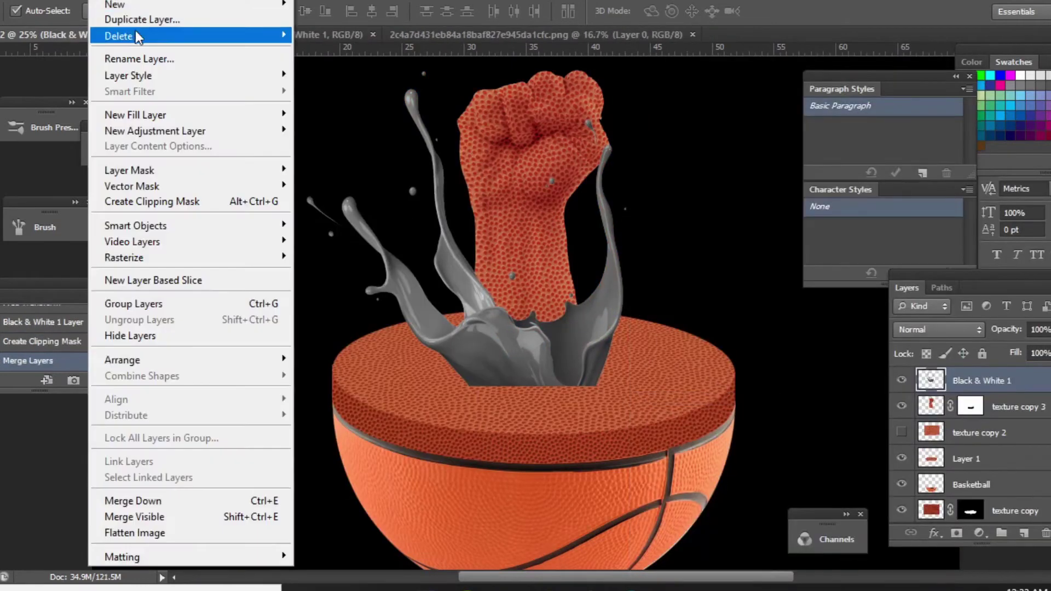
Step: Duplicate the grey splash layer into a new document and save it as 4r.psd
left_click(137, 17)
left_click(501, 224)
left_click(459, 253)
left_click(684, 164)
key("ctrl+s")
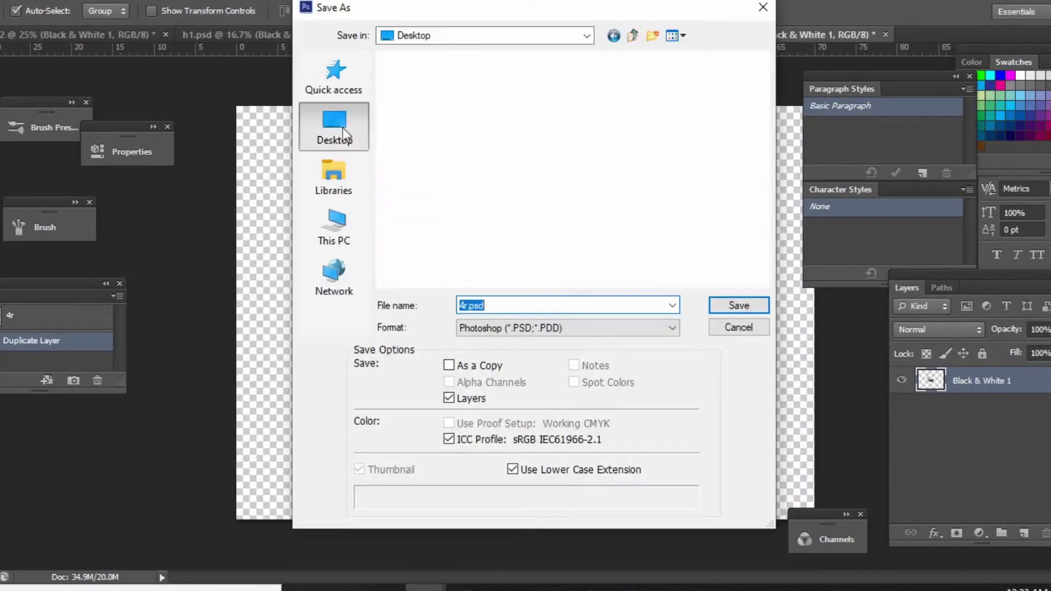
type("4r")
key("Return")
left_click(394, 34)
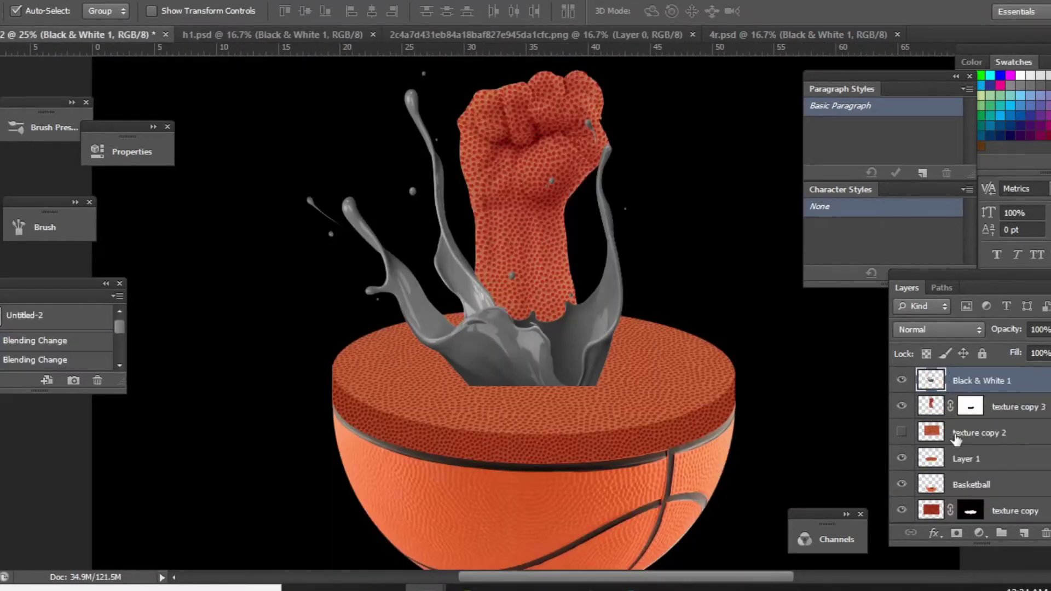
Step: Copy the basketball texture to the top, shift it over the fist, and apply Displace
key("ctrl+j")
key("ctrl+shift+bracketright")
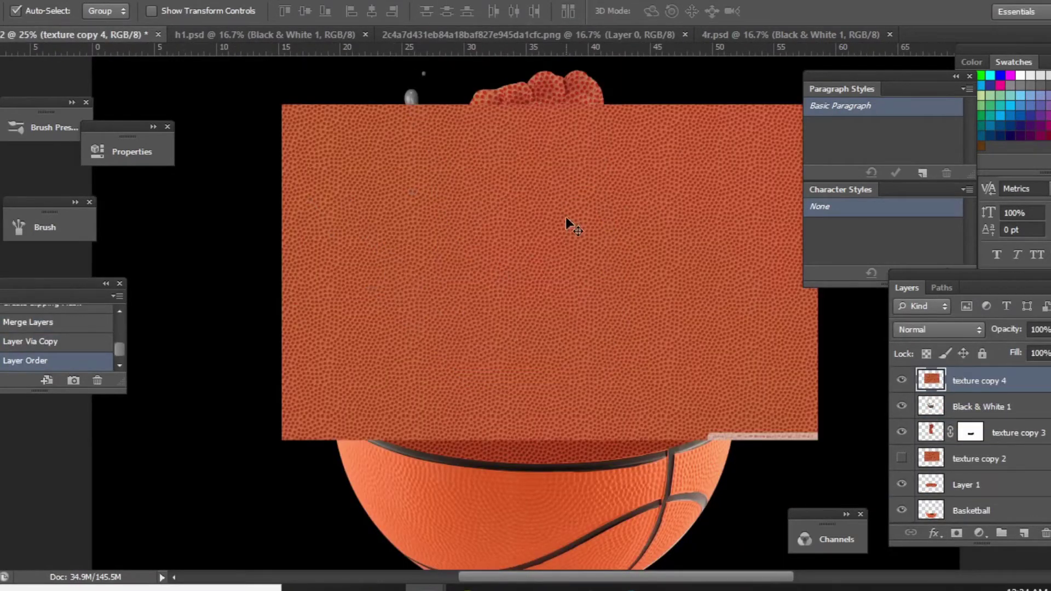
left_click_drag(566, 219, 563, 195)
left_click(446, 166)
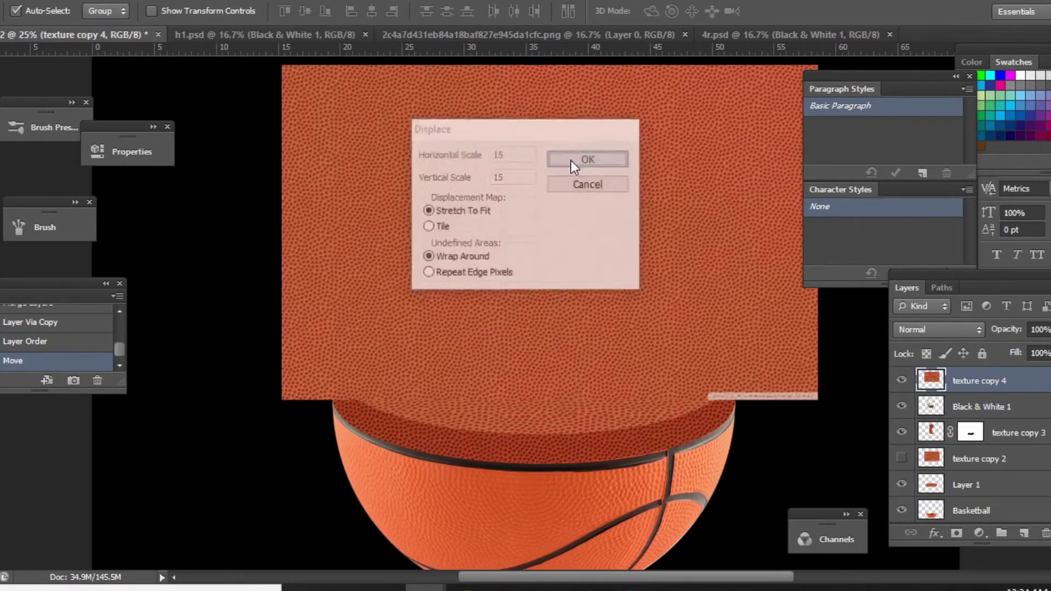
left_click(575, 162)
Step: Delete the texture outside the fist and splash shape, then blend it as Hard Light
left_click(931, 379, "ctrl")
key("ctrl+shift+i")
key("Delete")
key("ctrl+d")
left_click(938, 330)
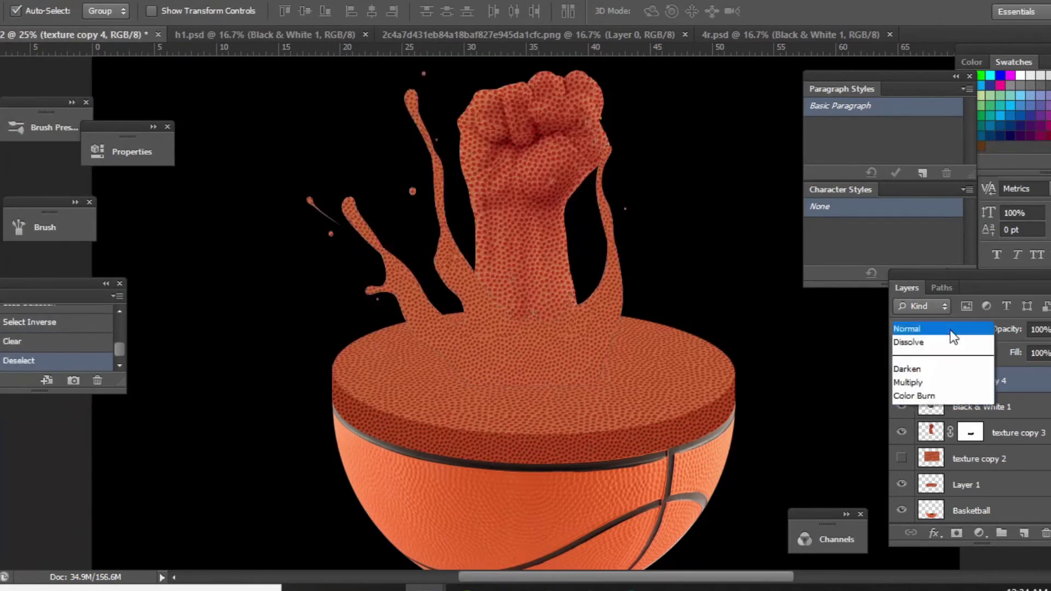
left_click(931, 279)
Step: Merge the texture with Black & White 1 and give texture copy 4 a layer mask for brushing
left_click(980, 408, "shift")
right_click(980, 408)
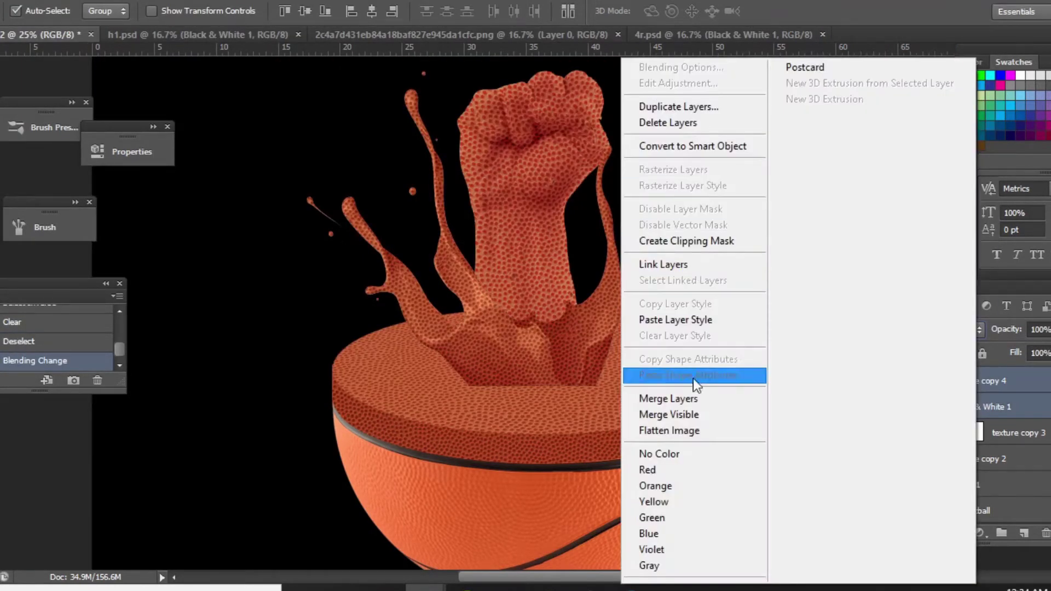
left_click(693, 399)
left_click(502, 387)
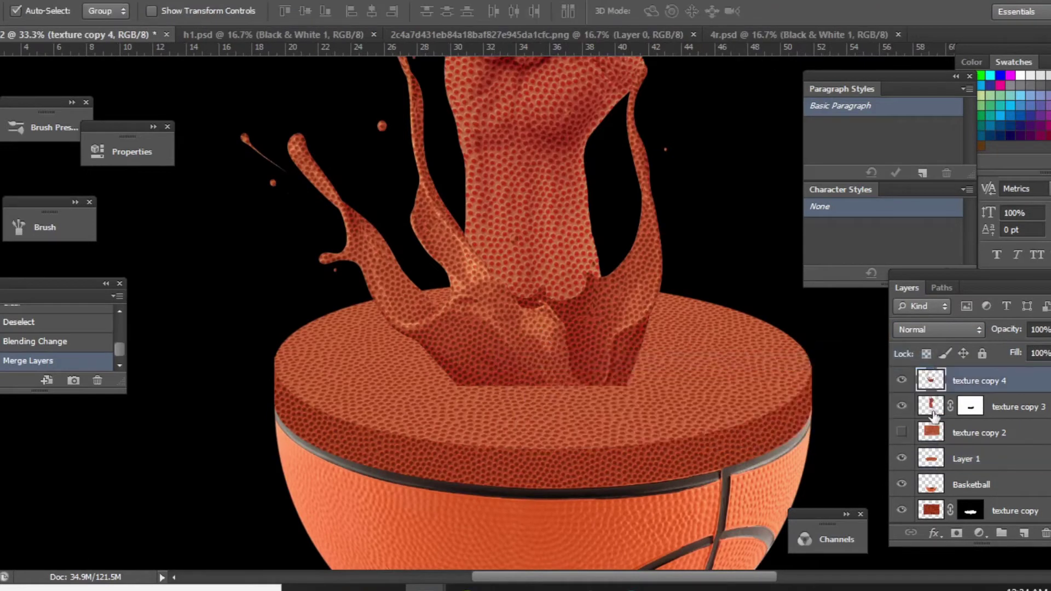
left_click(956, 533)
key("b")
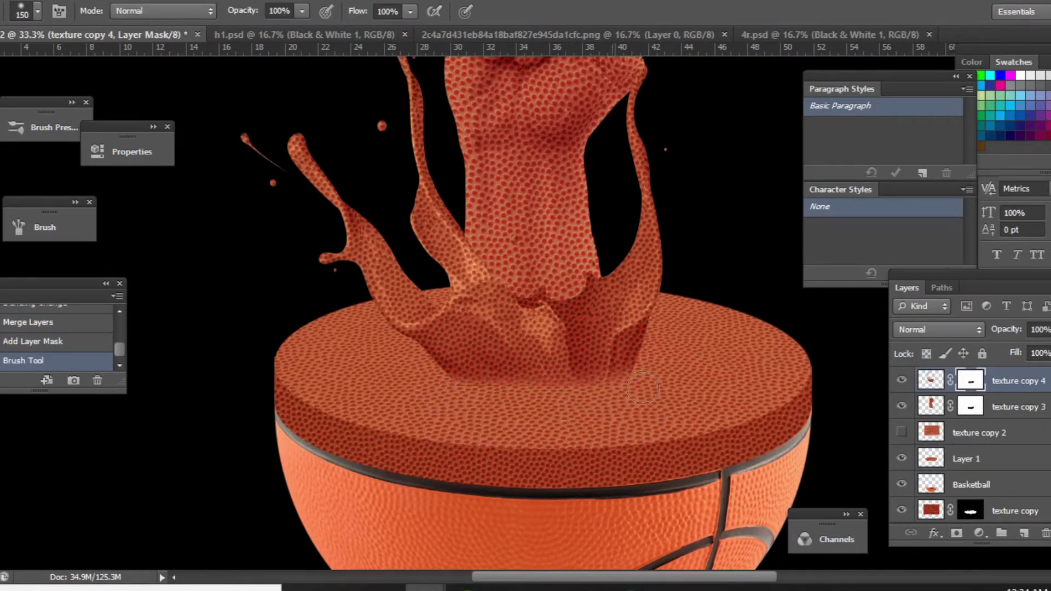
Step: Paint away texture at the splash base and move texture copy 4 lower in the stack
left_click(658, 398)
key("ctrl+0")
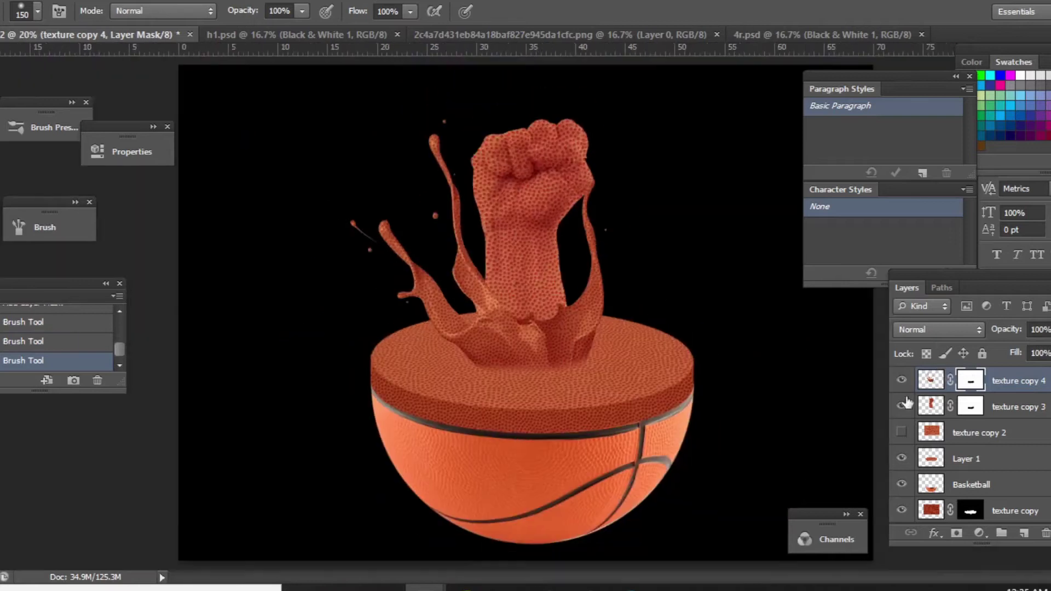
key("v")
right_click(547, 370)
left_click(570, 366)
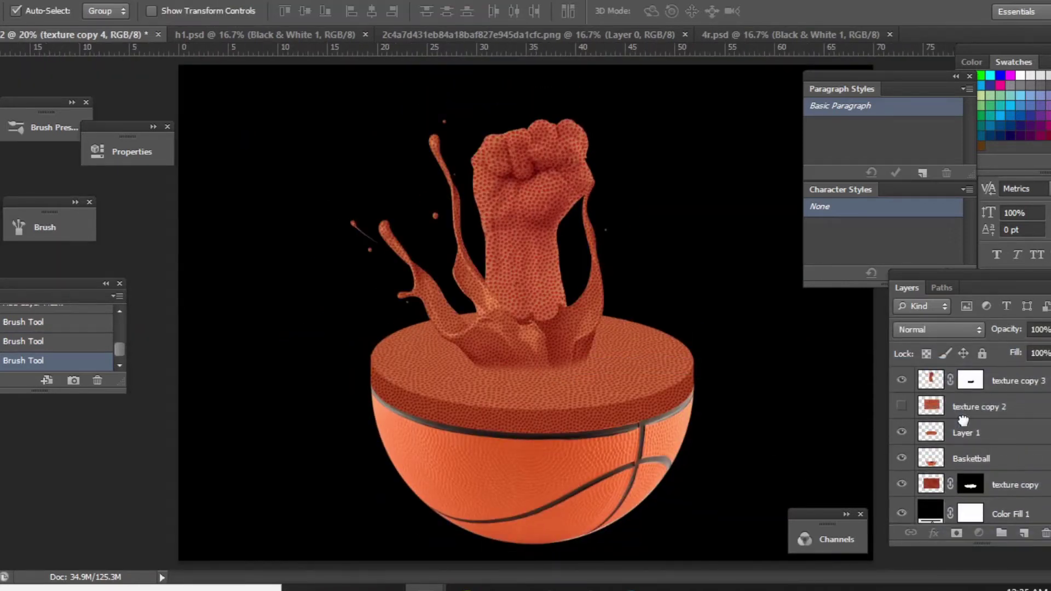
left_click_drag(964, 421, 958, 433)
Step: Duplicate the texture as texture copy 5 on top with an inverted, hidden mask
key("ctrl+j")
key("ctrl+shift+bracketright")
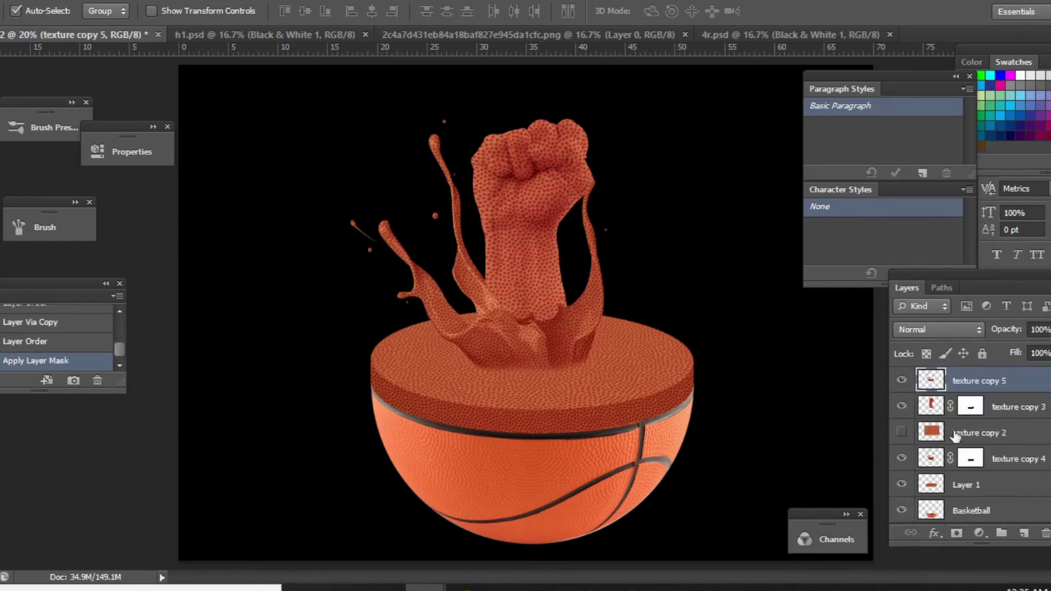
left_click(956, 533)
key("ctrl+i")
key("z")
left_click(500, 357)
key("b")
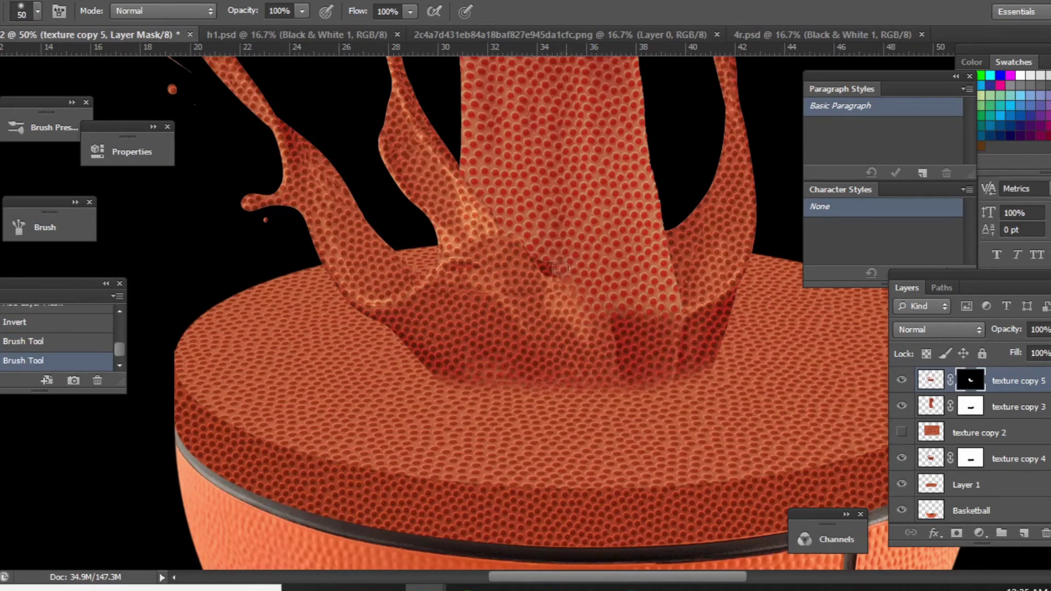
Step: Rotate the selected composition layers 90° to point left and shift them right
key("ctrl+minus")
key("ctrl+minus")
key("ctrl+minus")
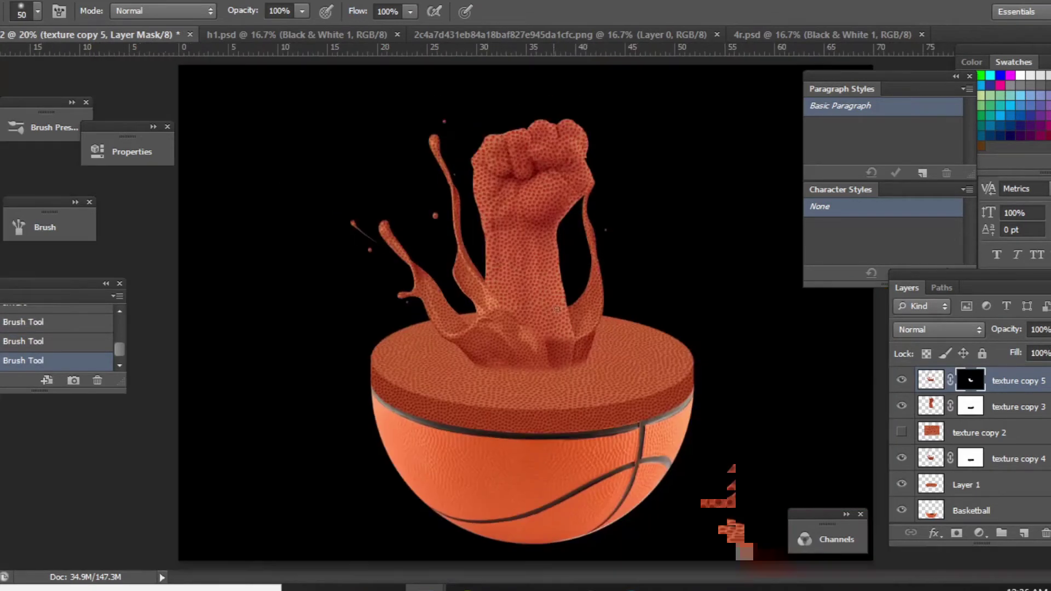
key("v")
key("ctrl+minus")
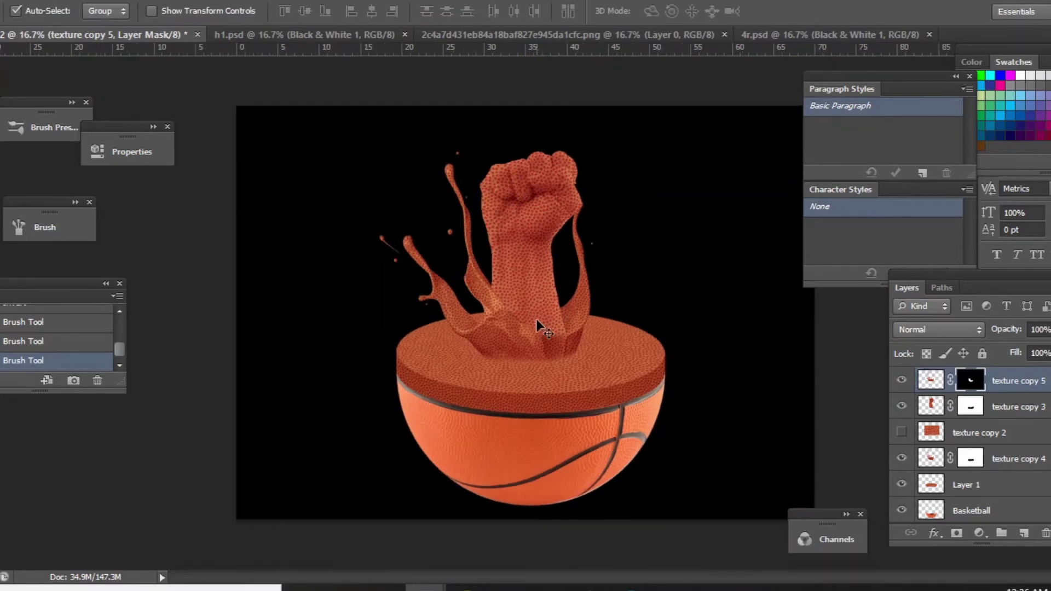
left_click(739, 339)
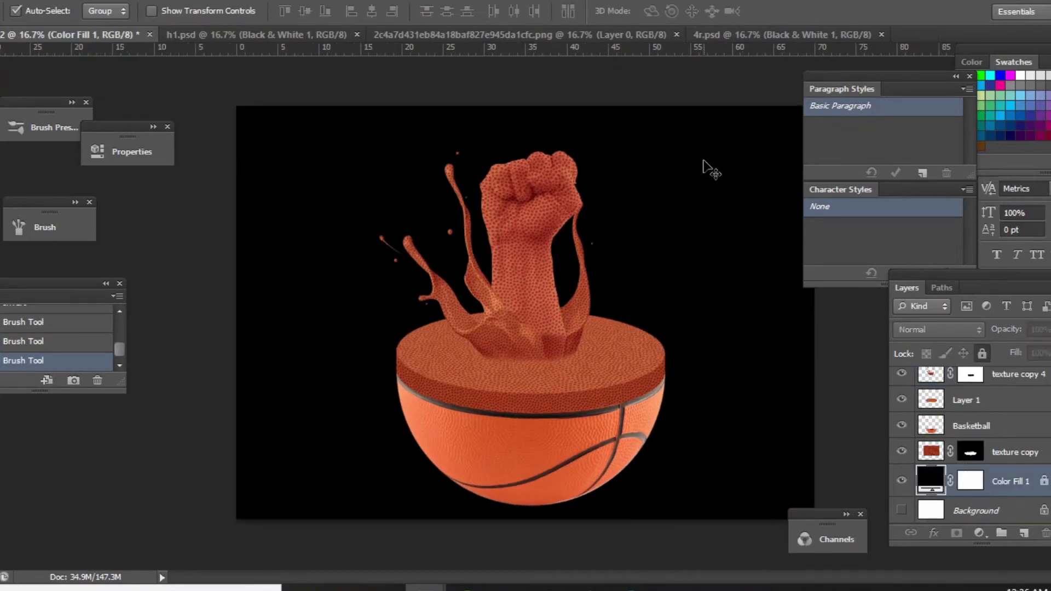
left_click_drag(706, 167, 500, 428)
key("ctrl+t")
left_click_drag(723, 279, 276, 300)
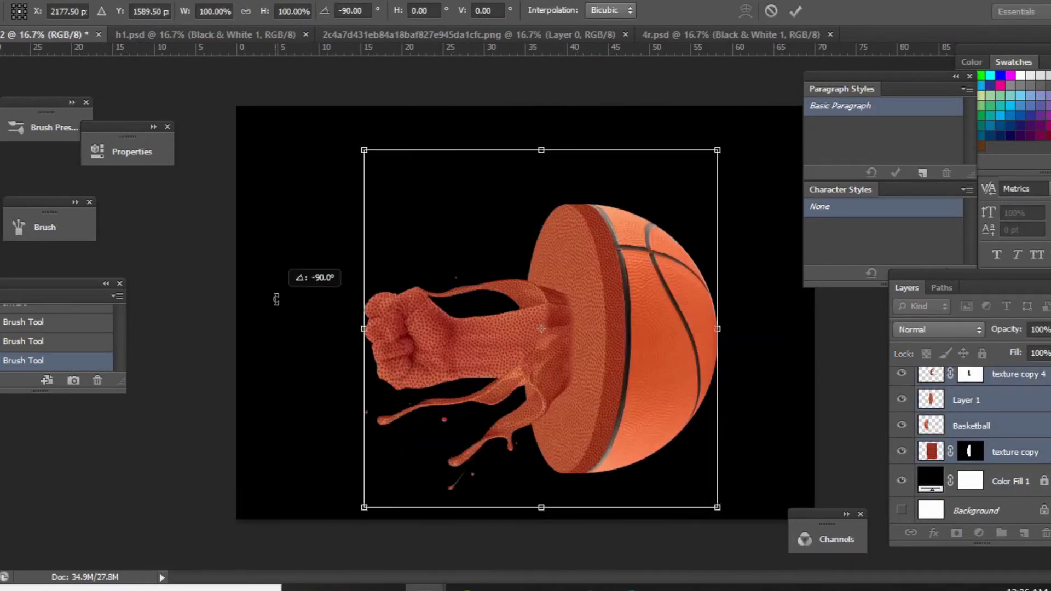
key("Return")
mouse_move(724, 307)
left_mouse_down()
mouse_move(725, 281)
mouse_move(721, 293)
left_mouse_up()
scroll(969, 438, "up", 3)
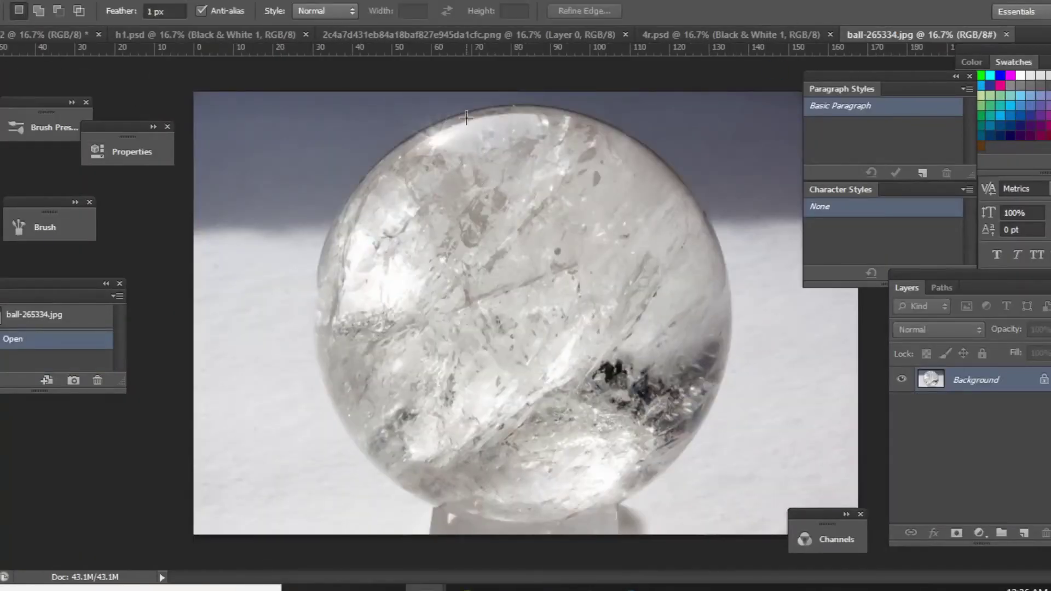
Step: Copy the crystal ball into its own layer and drag it into the basketball document
left_click_drag(763, 511, 764, 511)
left_click_drag(589, 368, 573, 366)
key("ctrl+j")
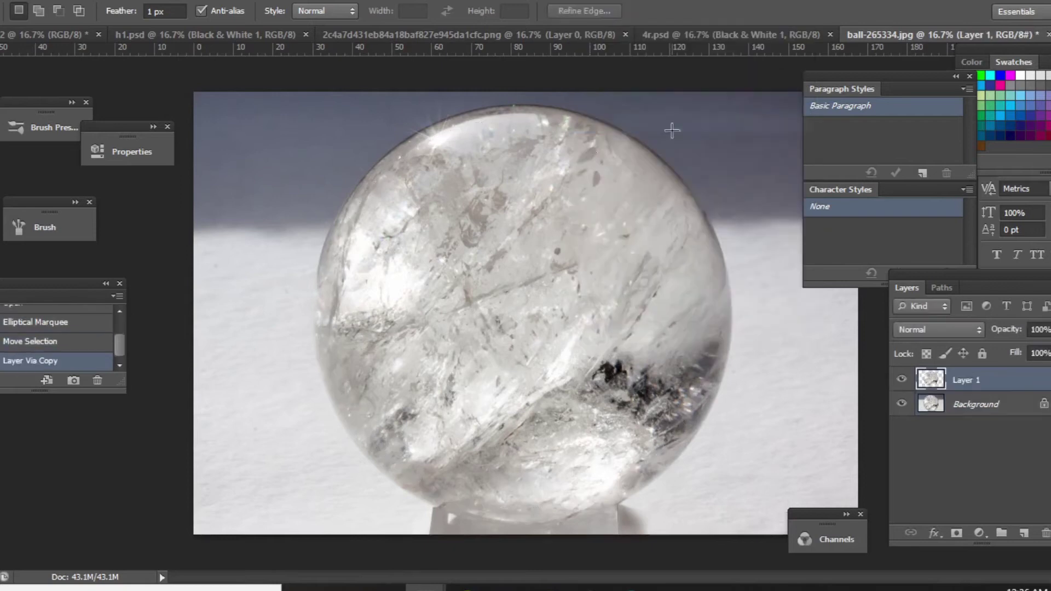
key("v")
mouse_move(478, 222)
left_mouse_down()
mouse_move(47, 36)
mouse_move(378, 278)
mouse_move(421, 284)
left_mouse_up()
Step: Stretch the crystal ball layer wider and hide it with an inverted black layer mask
key("ctrl+t")
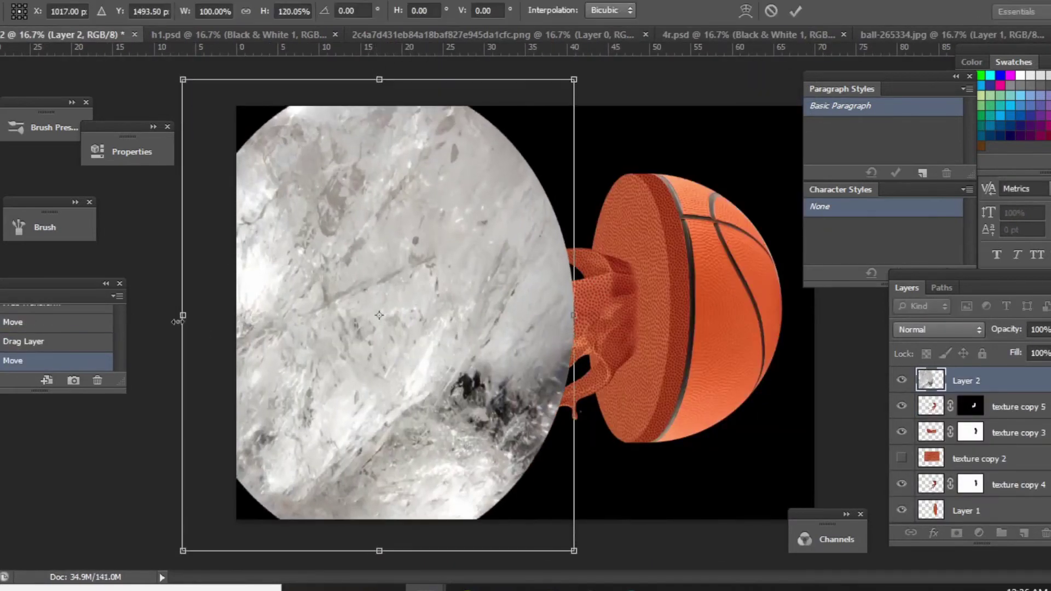
left_click_drag(184, 313, 99, 312)
key("Return")
left_click(957, 532)
key("ctrl+i")
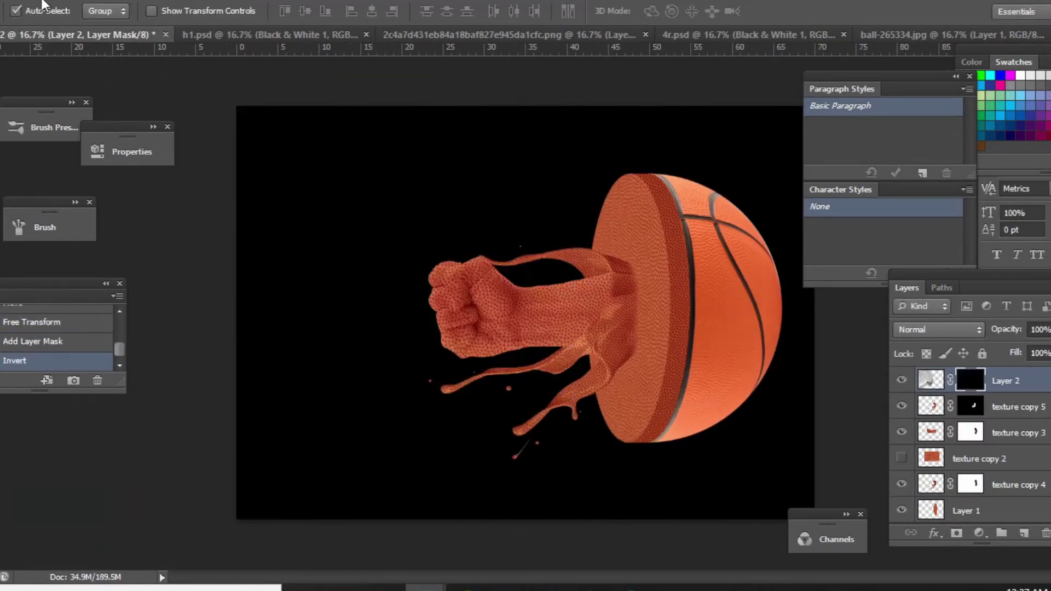
key("b")
left_click(181, 10)
left_click(38, 11)
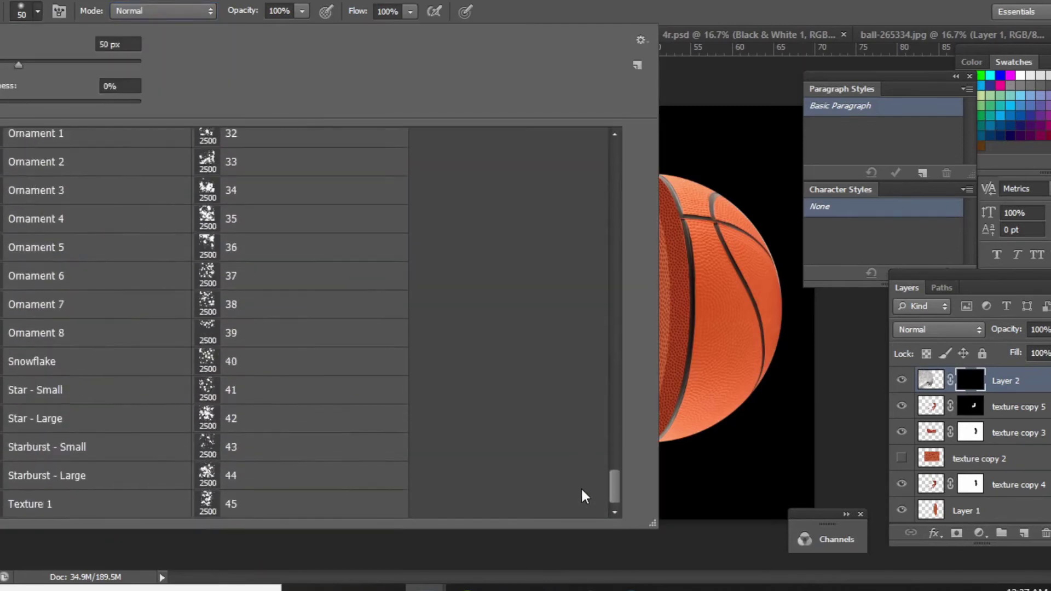
Step: Stamp glass shards onto Layer 2's mask with a Shattered Glass brush
left_click_drag(609, 231, 586, 327)
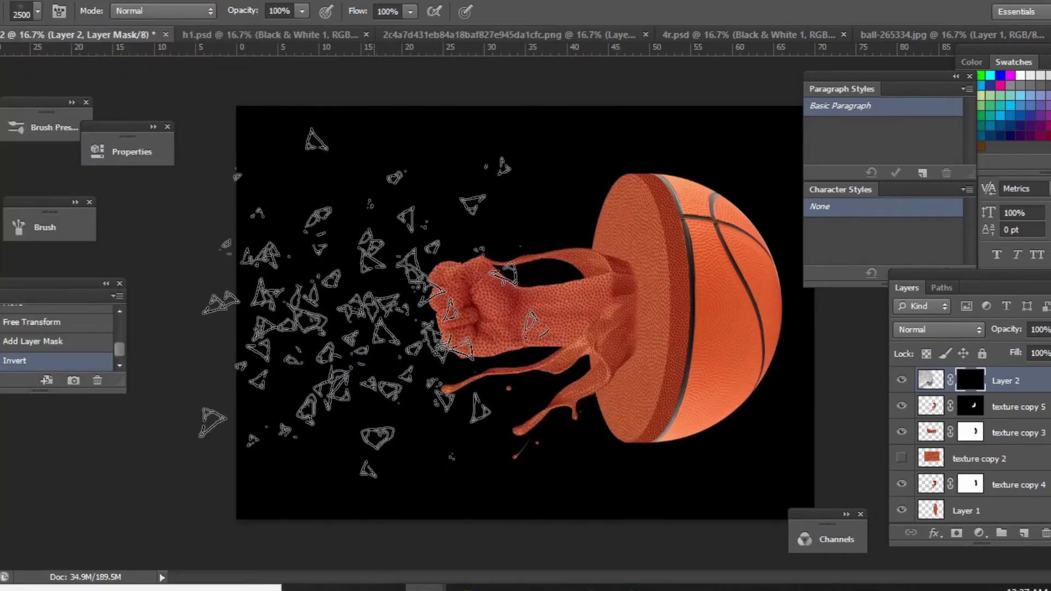
left_click(354, 302)
key("v")
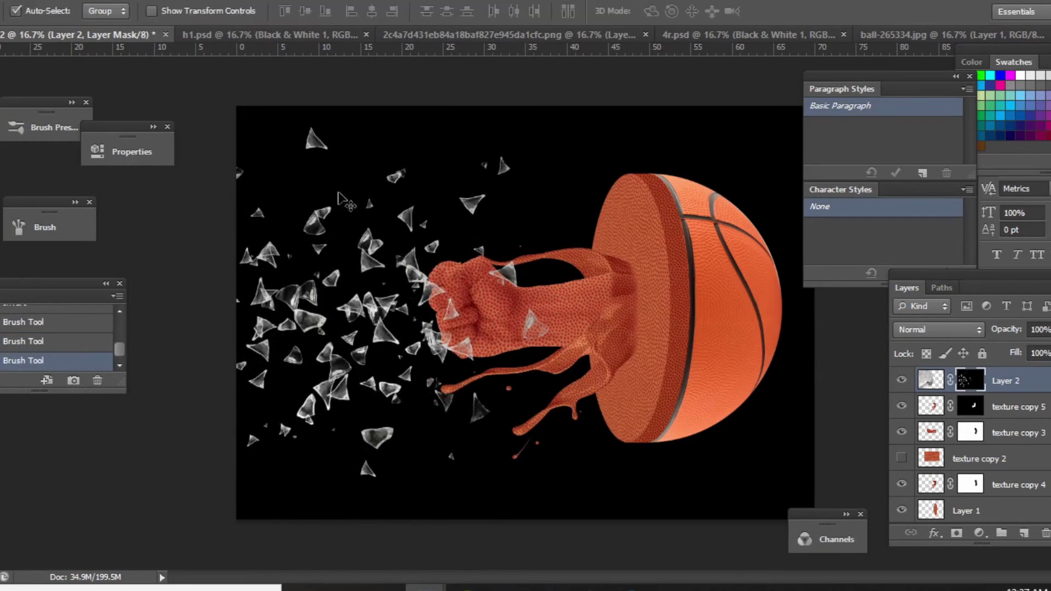
Step: Select the artwork layers together, drag them right, and reselect Layer 2
key("ctrl+minus")
left_click_drag(339, 159, 356, 230)
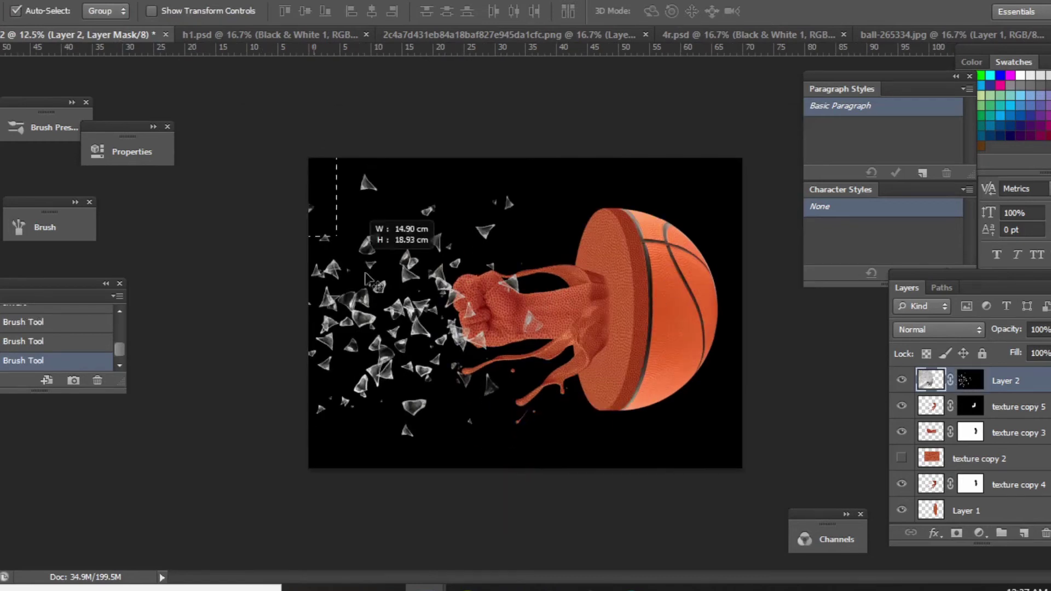
scroll(951, 488, "up", 3)
left_click_drag(592, 329, 608, 328)
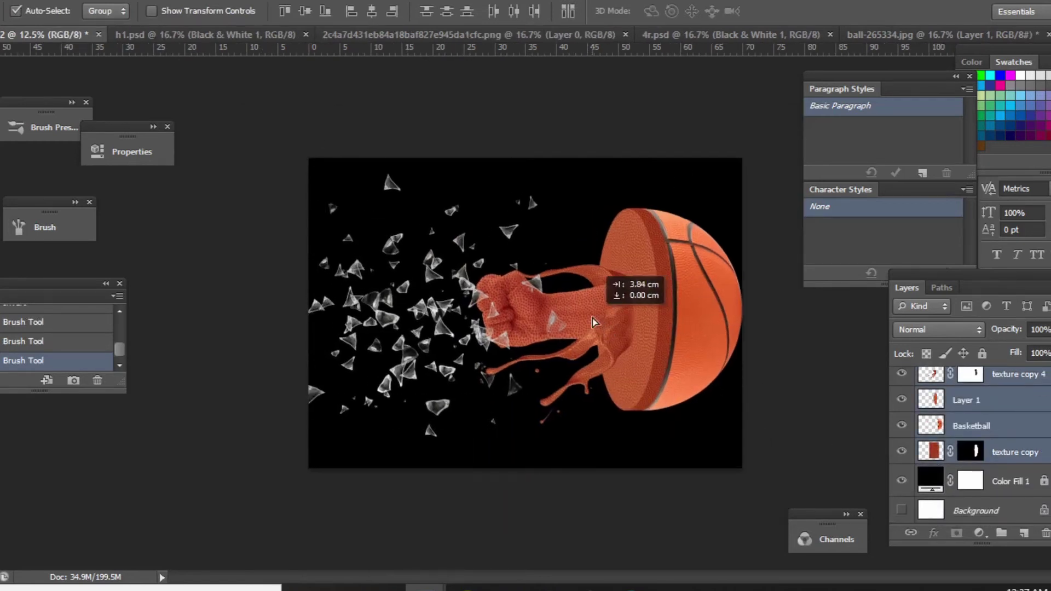
key("ctrl+plus")
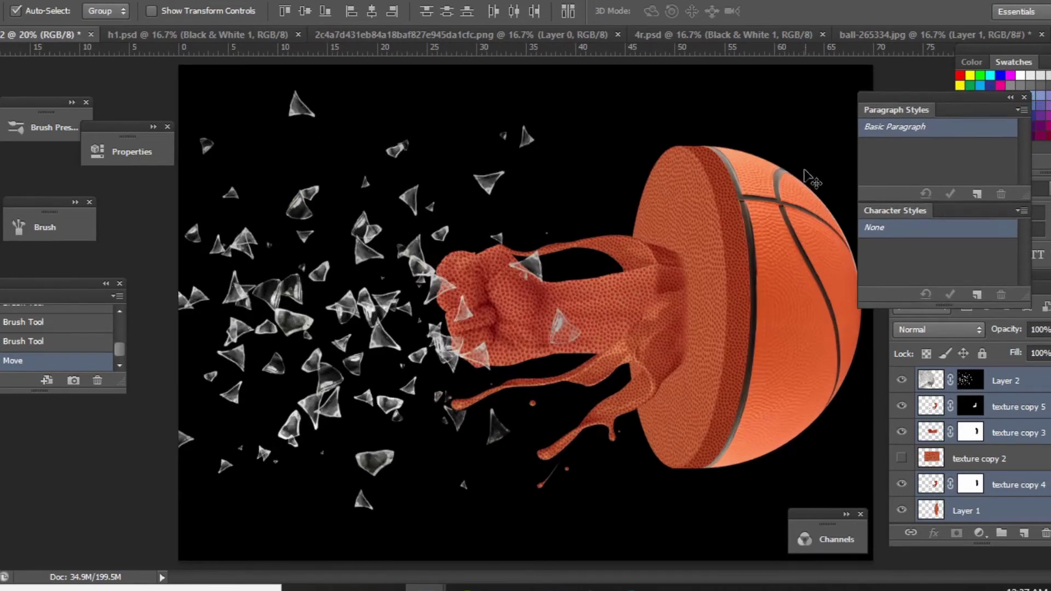
key("ctrl+minus")
key("ctrl+minus")
left_click(1016, 387)
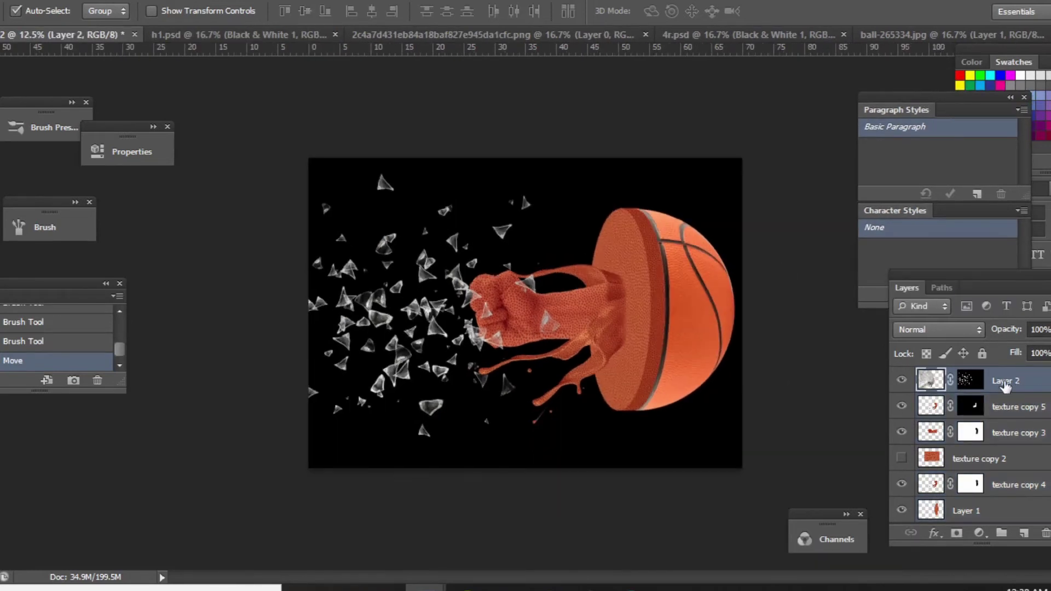
Step: Duplicate texture copy 3 as texture copy 6 and apply its layer mask
left_click(638, 279)
left_click(1018, 433)
key("ctrl+j")
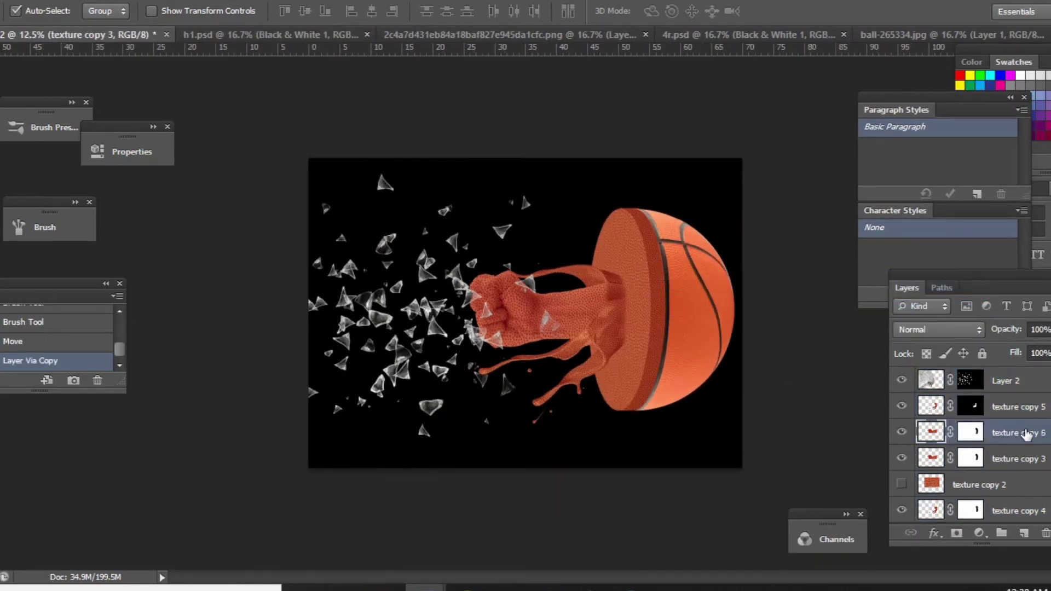
right_click(1017, 433)
key("Escape")
right_click(971, 432)
left_click(940, 306)
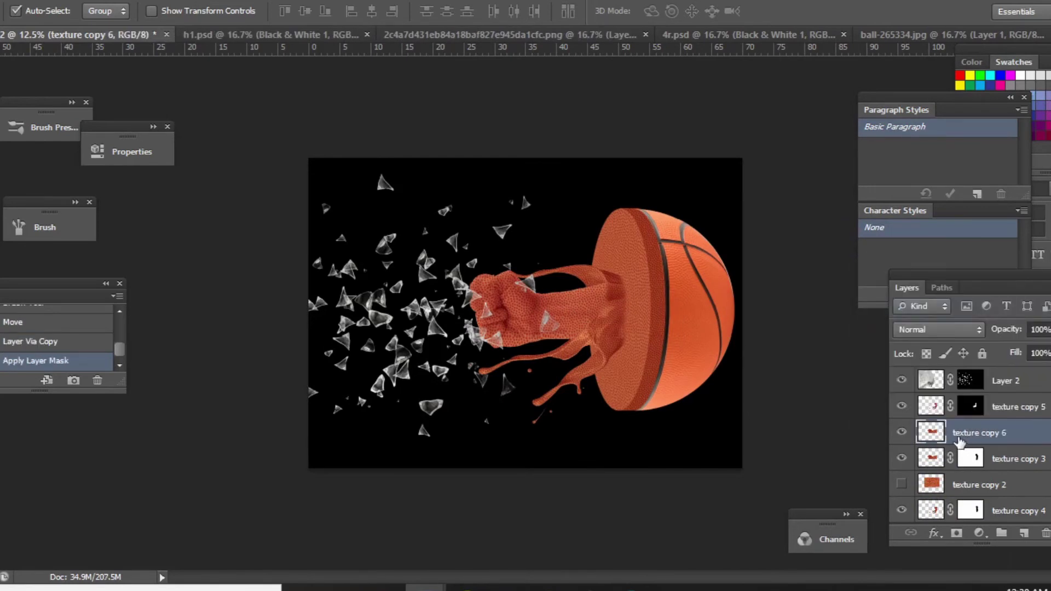
Step: Darken texture copy 6's midtones with a Curves adjustment
left_click(69, 0)
left_click(274, 59)
left_click_drag(134, 251, 136, 257)
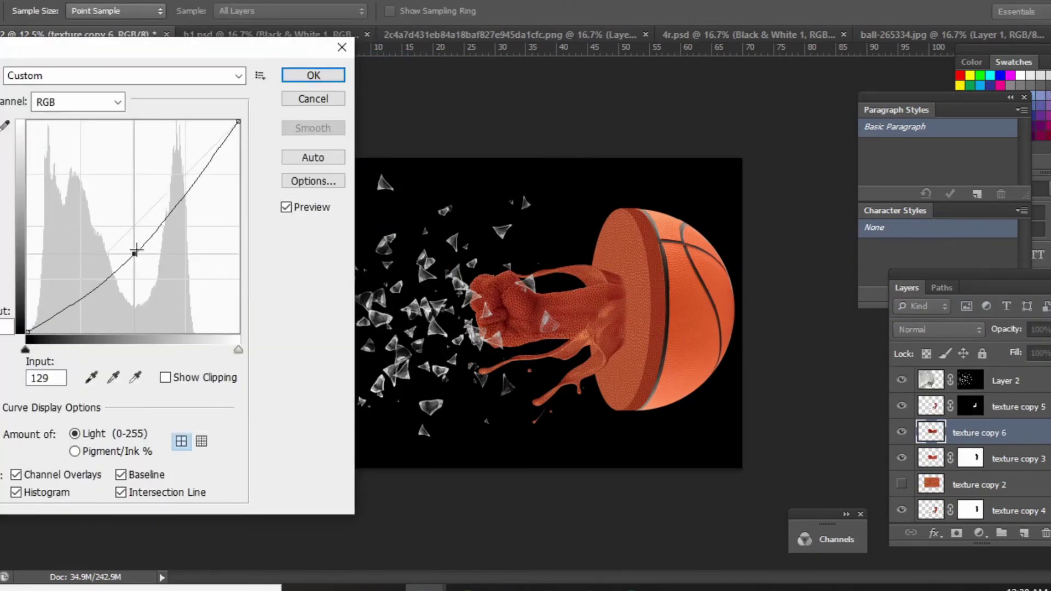
left_click(296, 78)
Step: Add an inverted mask to texture copy 6 and paint it in over the fist with a 250 px brush
left_click(956, 533)
key("ctrl+i")
key("b")
left_click(37, 11)
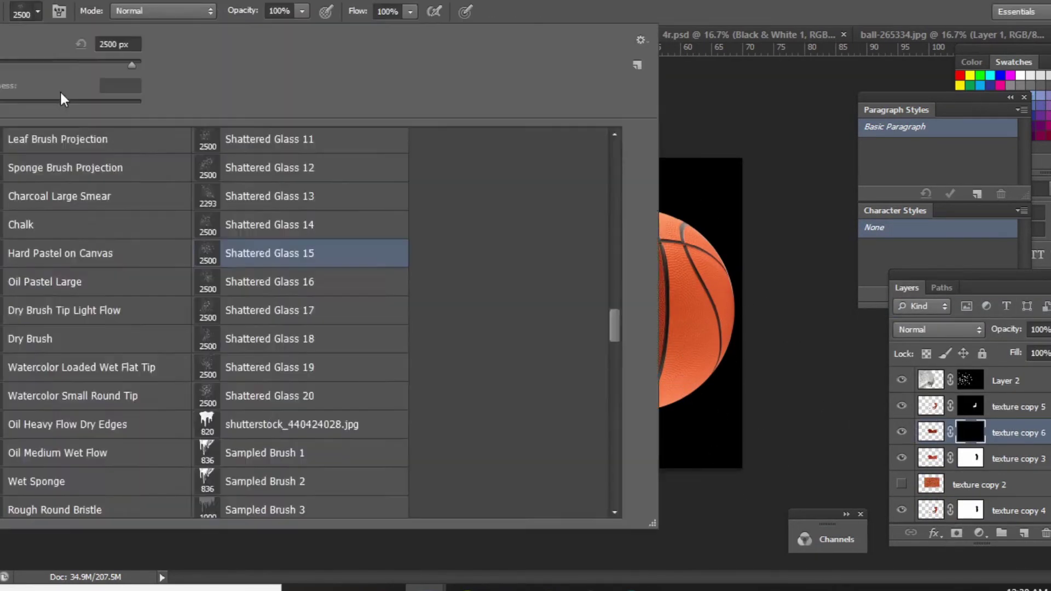
scroll(619, 320, "up", 2)
key("Return")
key("bracketleft")
key("bracketleft")
key("bracketleft")
key("bracketleft")
key("bracketleft")
key("bracketleft")
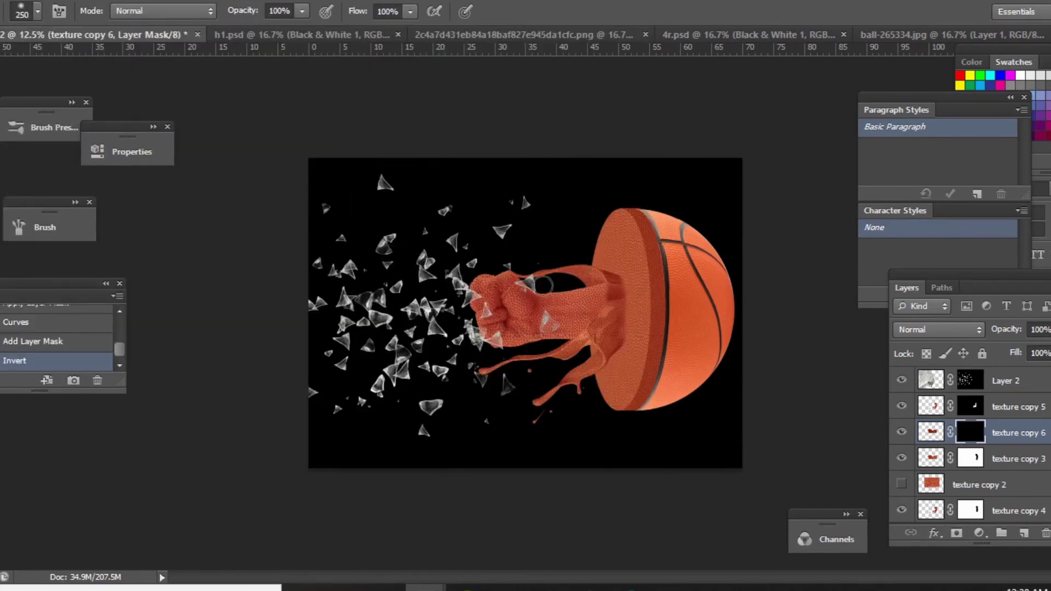
mouse_move(585, 289)
left_mouse_down()
mouse_move(508, 283)
mouse_move(493, 306)
mouse_move(501, 309)
left_mouse_up()
scroll(707, 309, "up", 2)
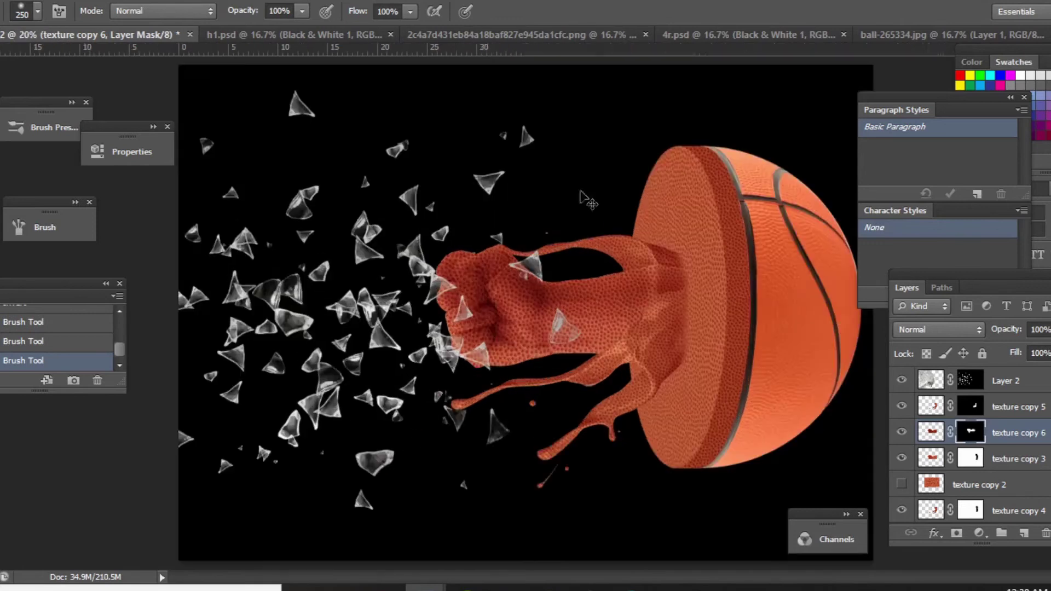
Step: Duplicate the basketball and apply a Curves adjustment to the copy
key("v")
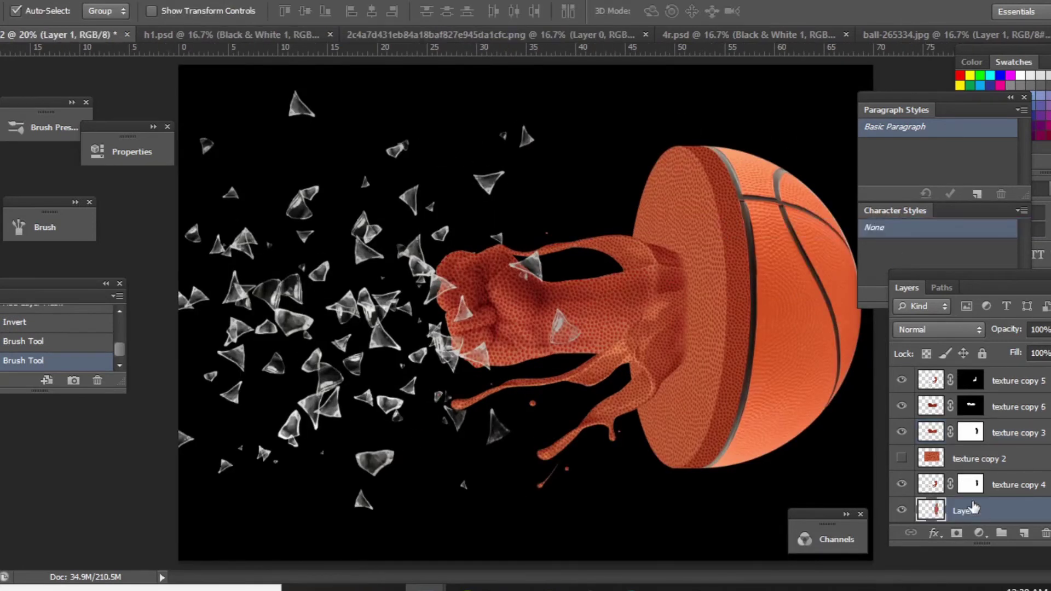
key("ctrl+j")
key("alt+i")
left_click(310, 58)
key("Return")
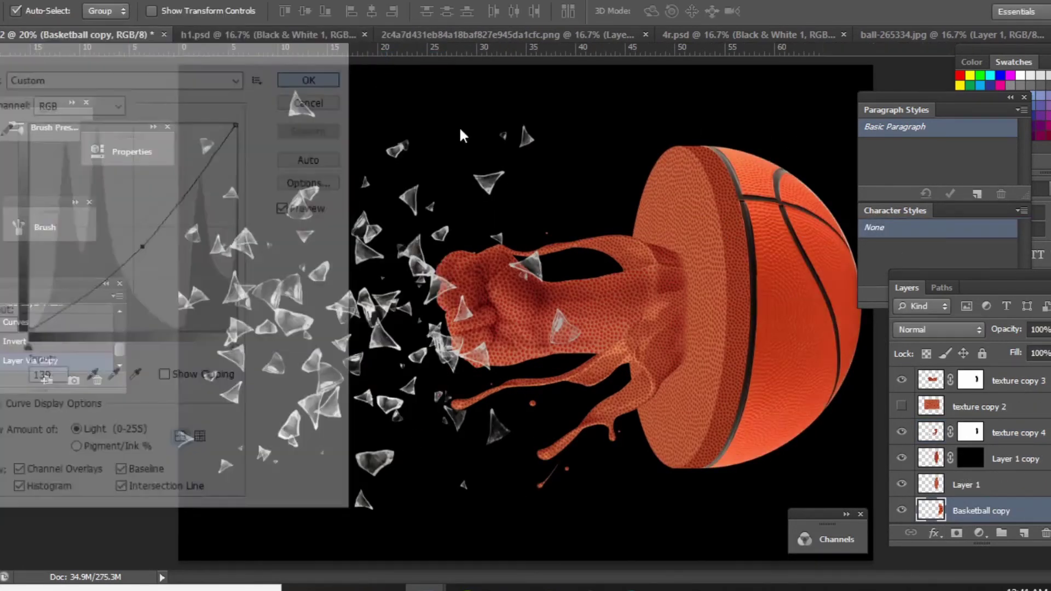
Step: Add an inverted mask to Basketball copy and paint white at the ball's top-right with an 800 px brush
left_click(958, 533)
key("ctrl+i")
key("b")
key("bracketright")
key("bracketright")
key("bracketright")
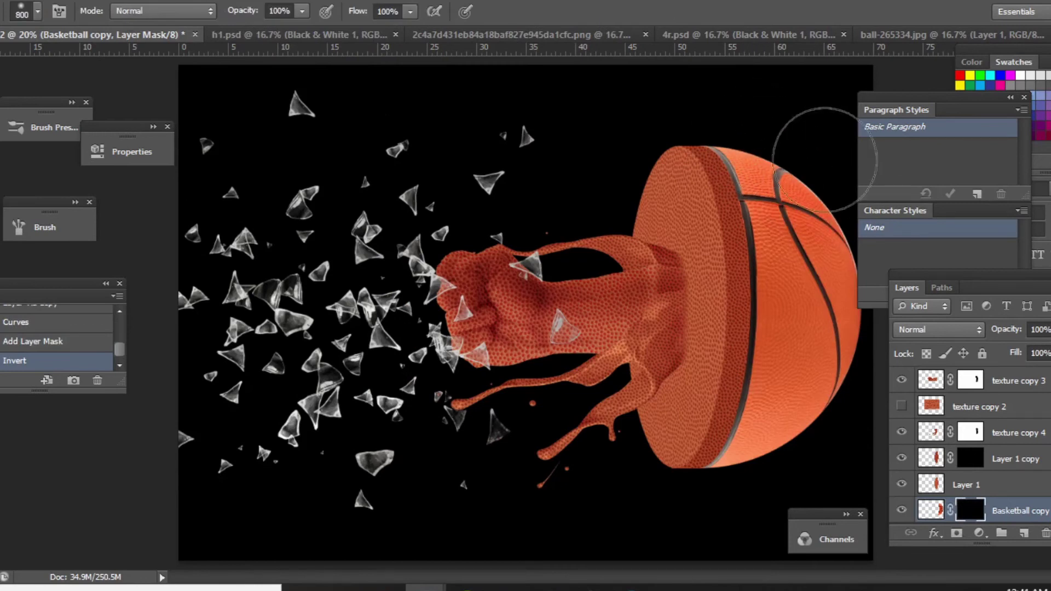
mouse_move(833, 176)
left_mouse_down()
mouse_move(872, 286)
mouse_move(863, 350)
left_mouse_up()
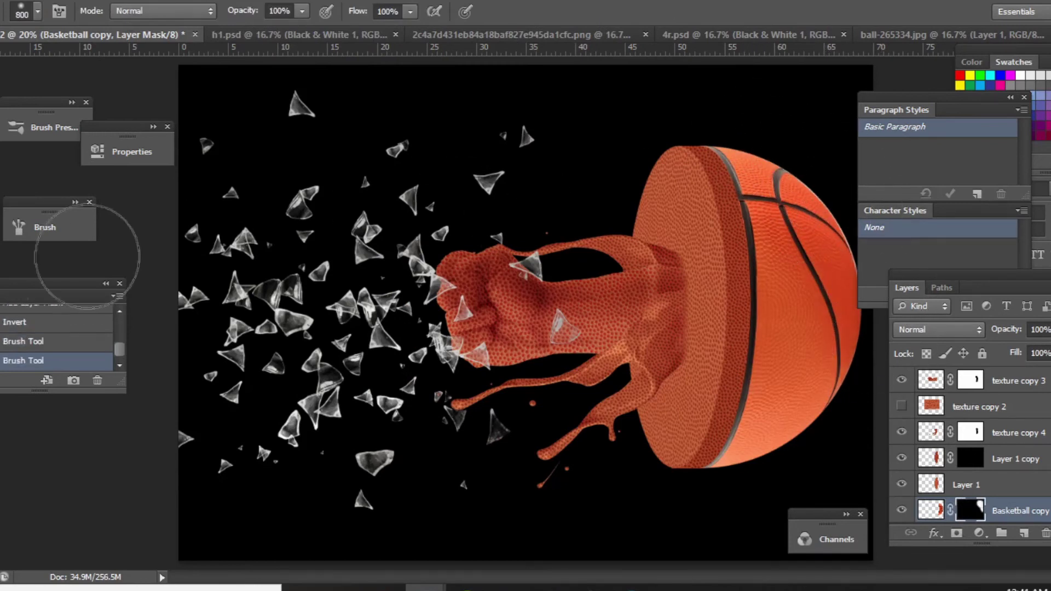
key("v")
left_click(1018, 432)
Step: Apply texture copy 4's mask, duplicate it as texture copy 7, and adjust its Curves
right_click(1019, 432)
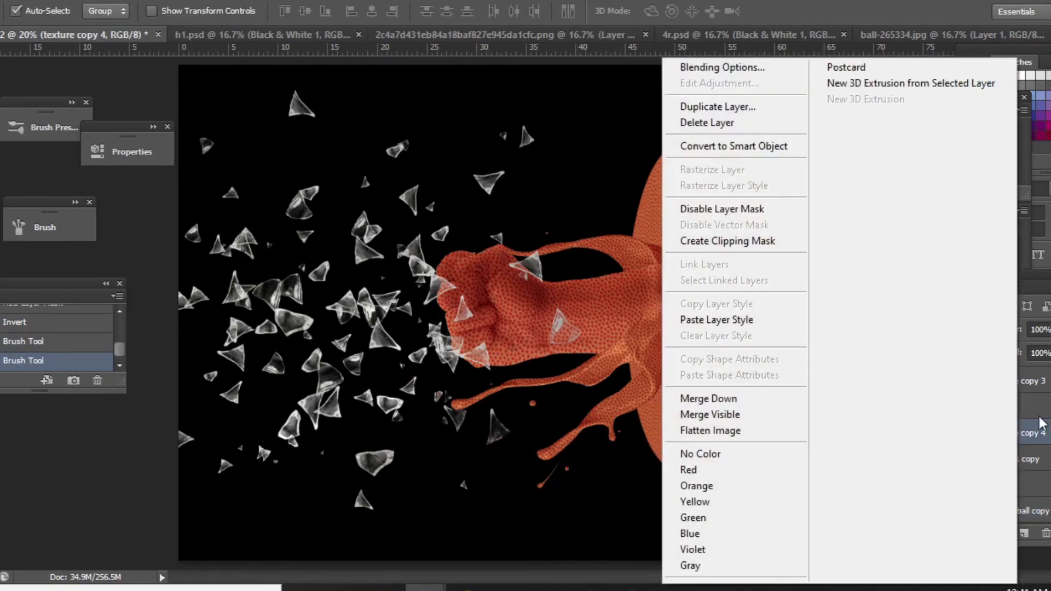
right_click(971, 432)
left_click(933, 327)
key("ctrl+j")
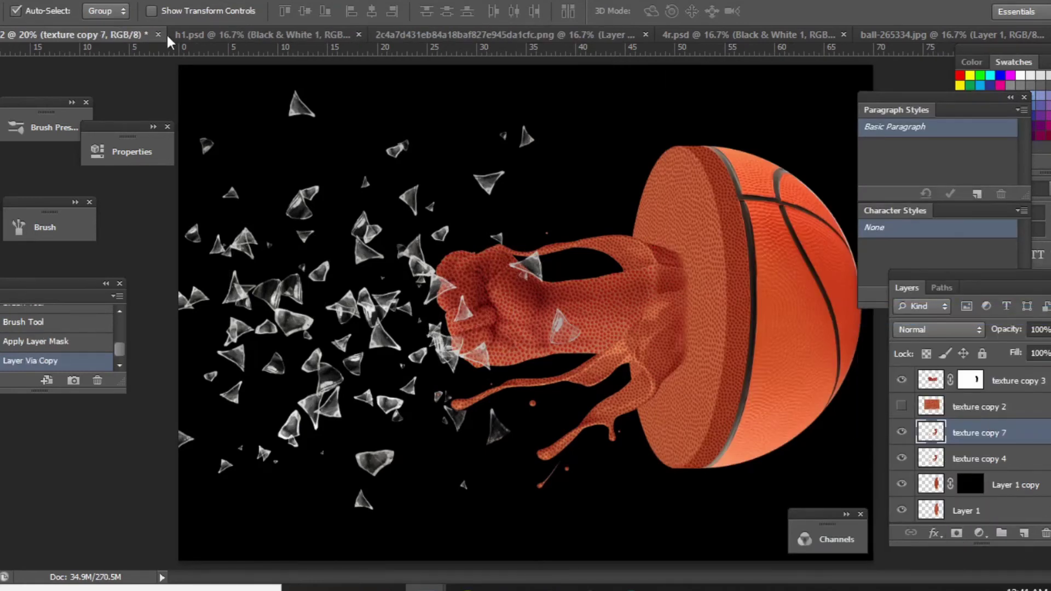
key("ctrl+m")
mouse_move(148, 235)
left_mouse_down()
mouse_move(148, 251)
mouse_move(139, 244)
left_mouse_up()
left_click(314, 72)
Step: Give texture copy 7 an inverted mask and paint the shaded texture back onto parts of the fist
left_click(956, 533)
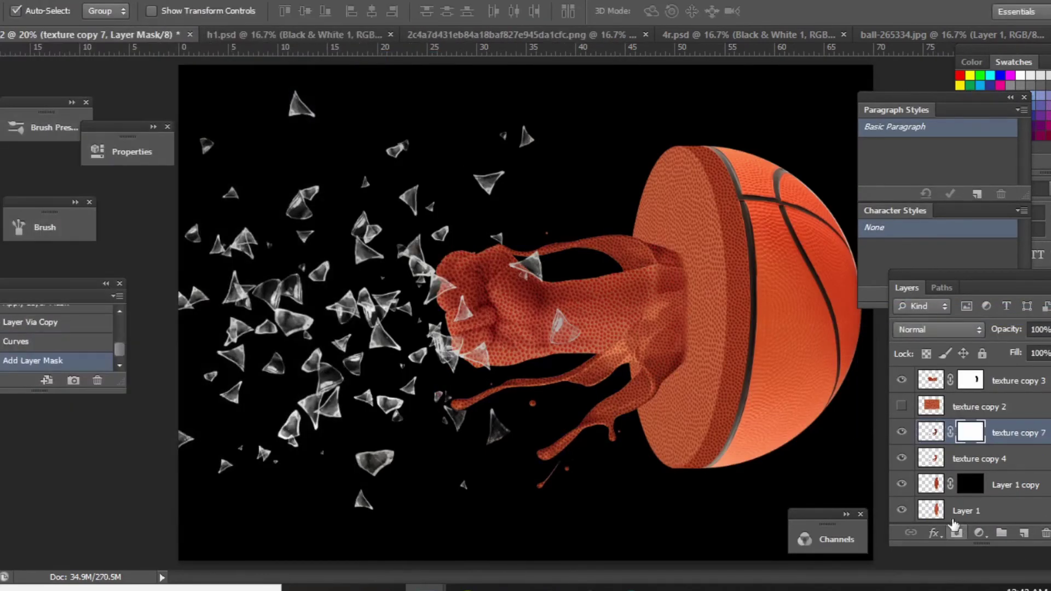
key("ctrl+i")
key("b")
left_click_drag(548, 445, 458, 425)
left_click_drag(472, 383, 520, 228)
left_click_drag(717, 126, 758, 268)
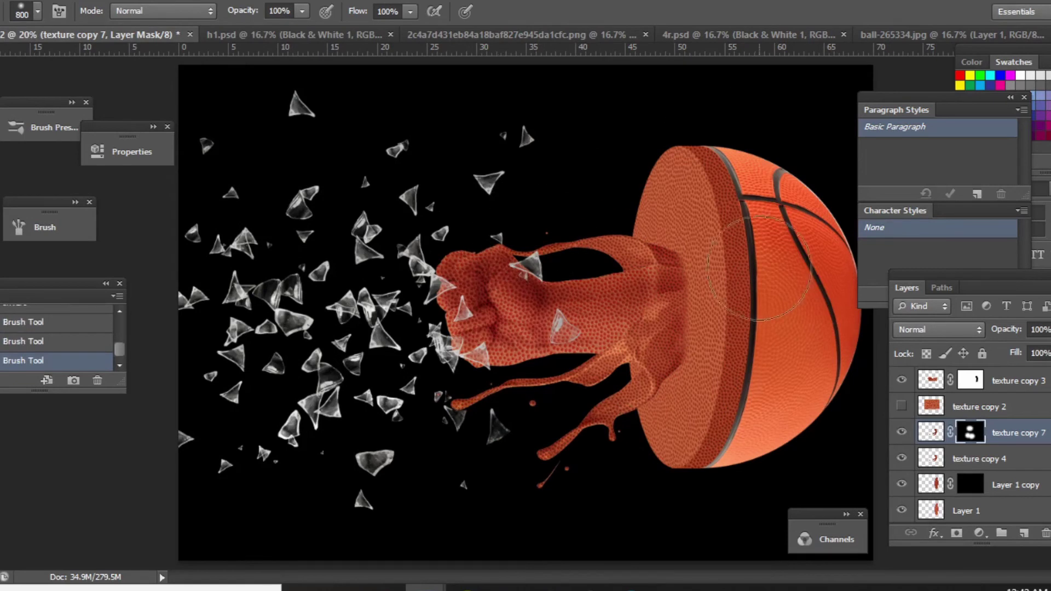
Step: Hide texture along the forearm on texture copy 3's mask, then start saving the document
key("v")
right_click(639, 228)
left_click(1010, 507)
key("ctrl+plus")
key("ctrl+plus")
key("ctrl+plus")
key("b")
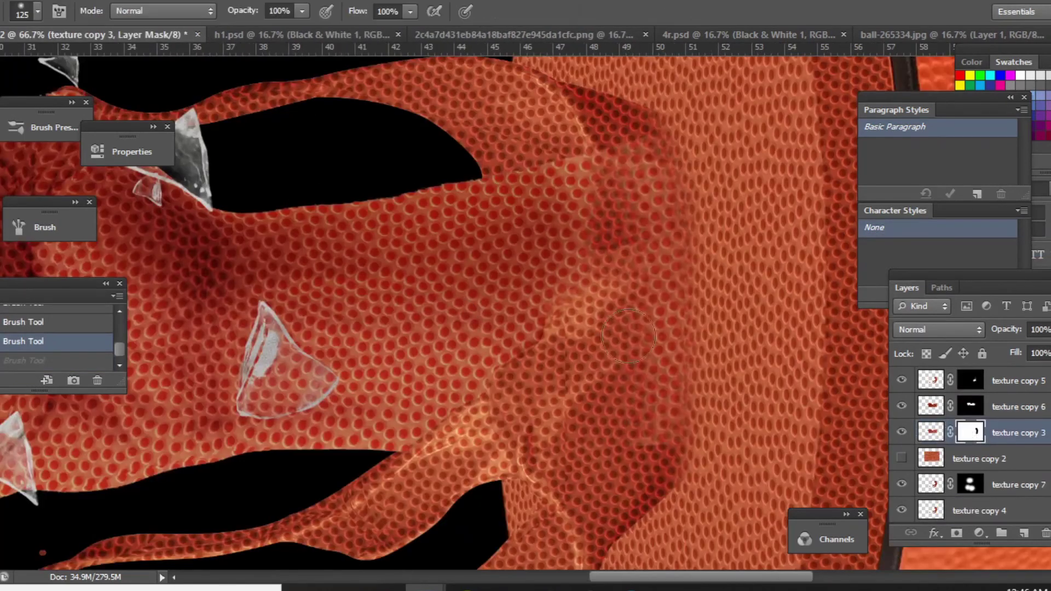
left_click_drag(628, 336, 643, 175)
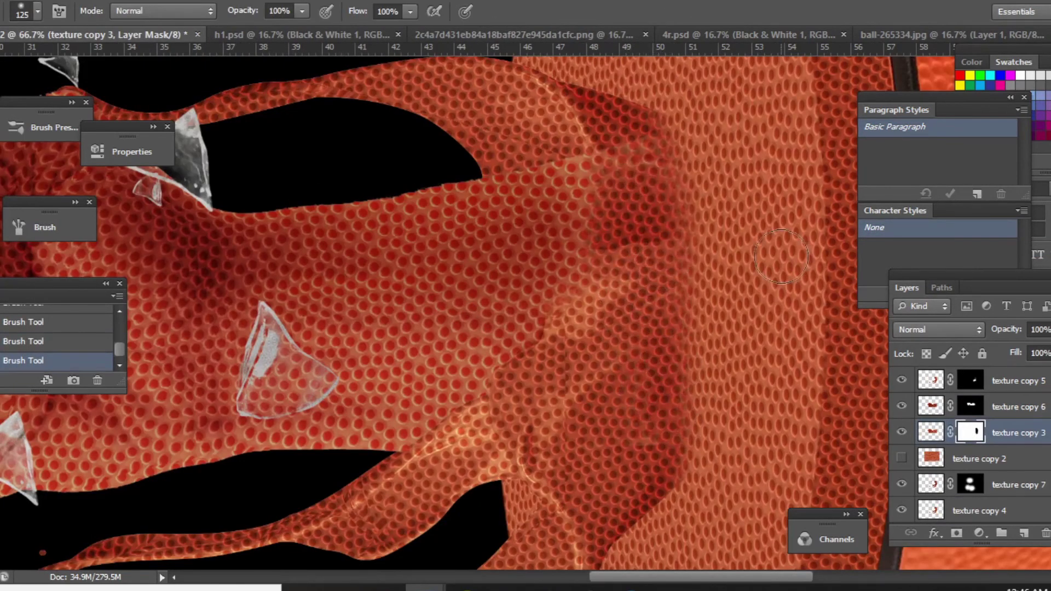
key("ctrl+0")
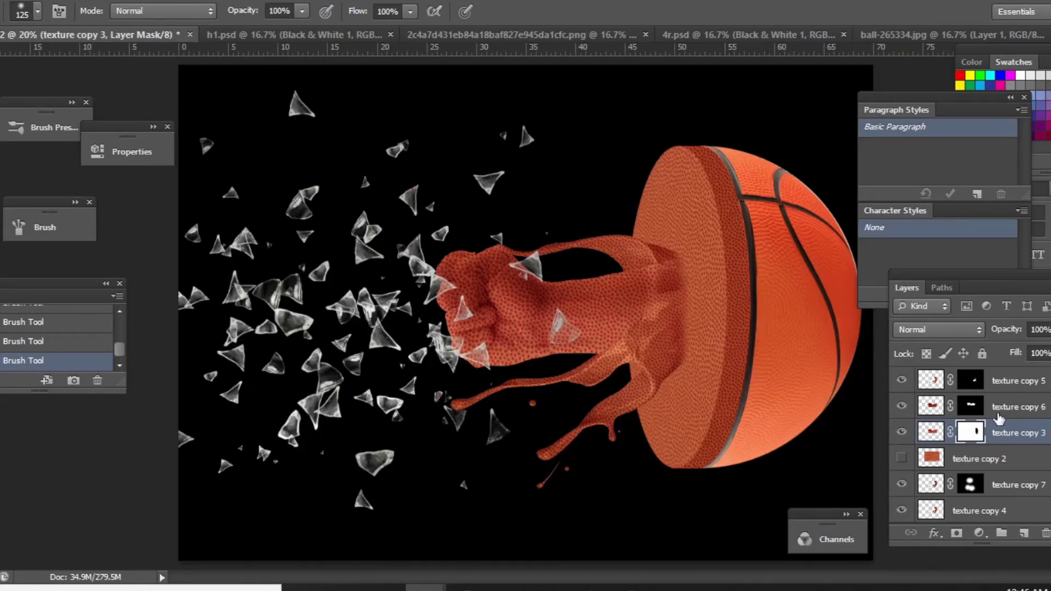
key("ctrl+shift+s")
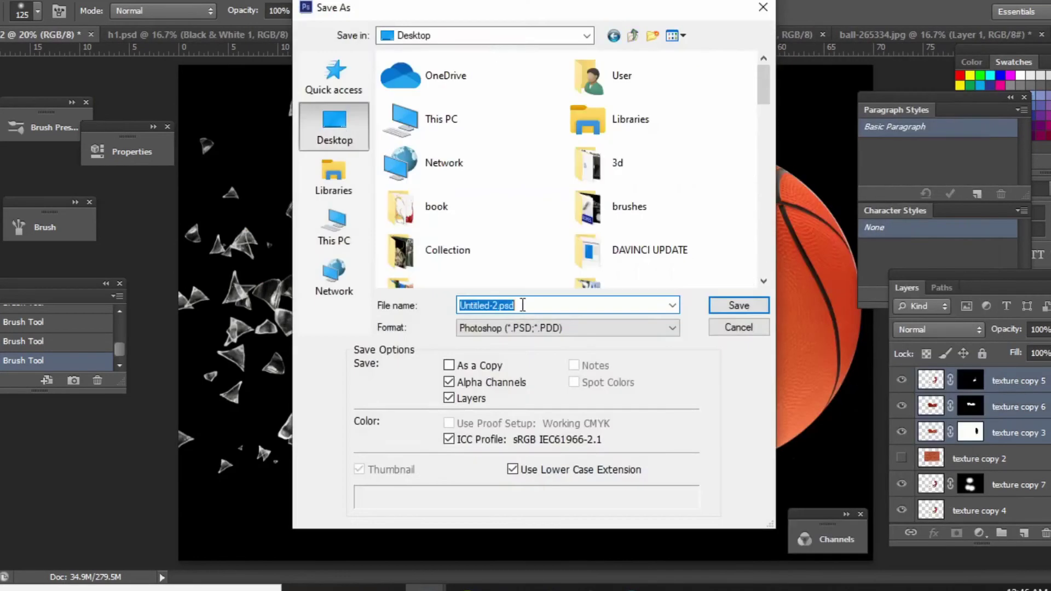
Step: Confirm the save as a PSD with the default format options
left_click(717, 305)
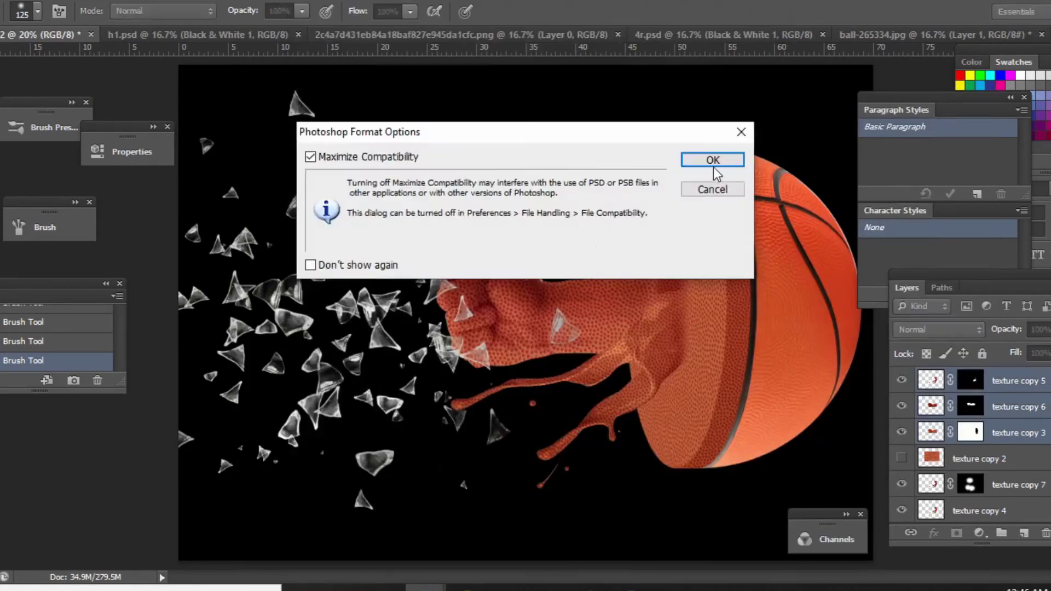
left_click(713, 160)
key("v")
Step: Select texture copy 3 through 7 and merge them into one texture copy 5 layer
right_click(645, 378)
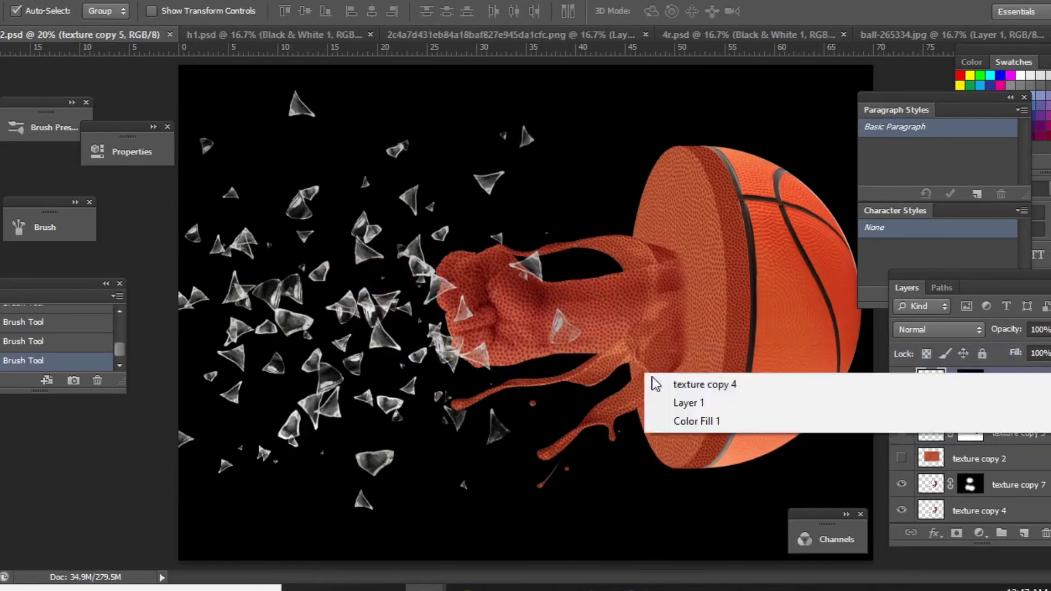
left_click(665, 380)
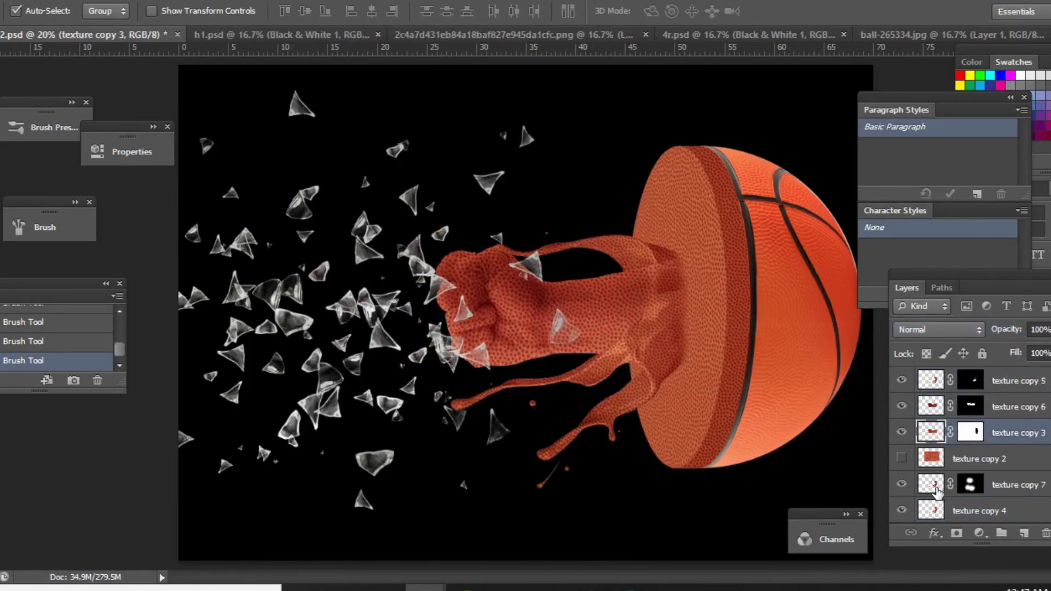
left_click(931, 510)
left_click(939, 485, "shift")
left_click(1013, 432, "ctrl")
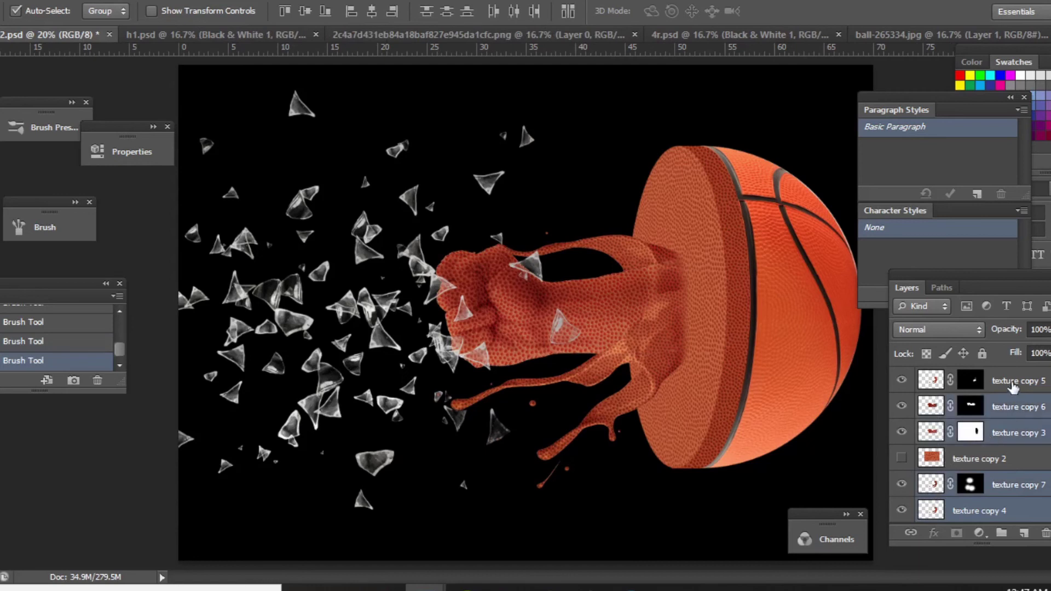
left_click(1013, 406, "ctrl")
left_click(1013, 380, "ctrl")
right_click(986, 381)
left_click(723, 399)
Step: Zoom in on the forearm, try an enlarged Mixer Brush stroke, then undo it
key("z")
left_click(697, 303)
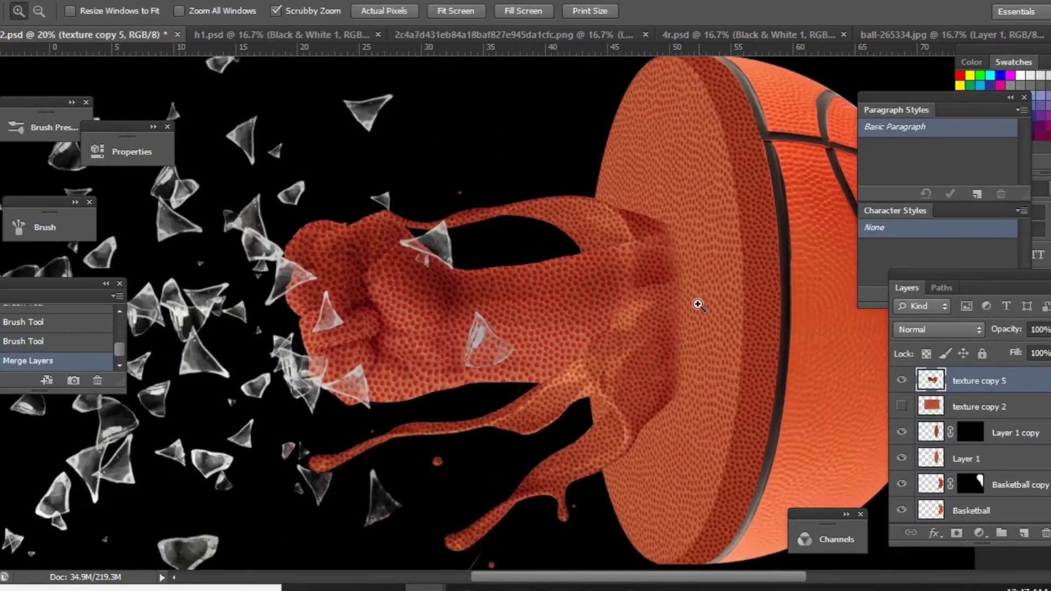
key("b")
key("shift+b")
key("shift+b")
key("shift+b")
key("bracketright")
key("bracketright")
key("bracketright")
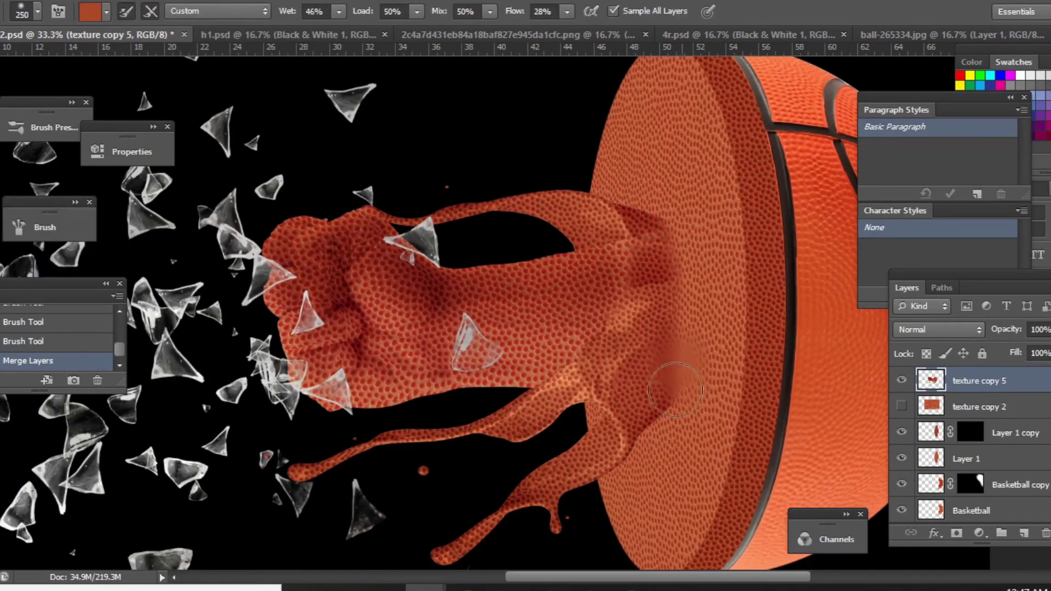
key("bracketright")
key("bracketright")
key("bracketright")
key("ctrl+z")
Step: Zoom closer on the forearm and add a white layer mask to texture copy 5
key("z")
left_click(697, 327)
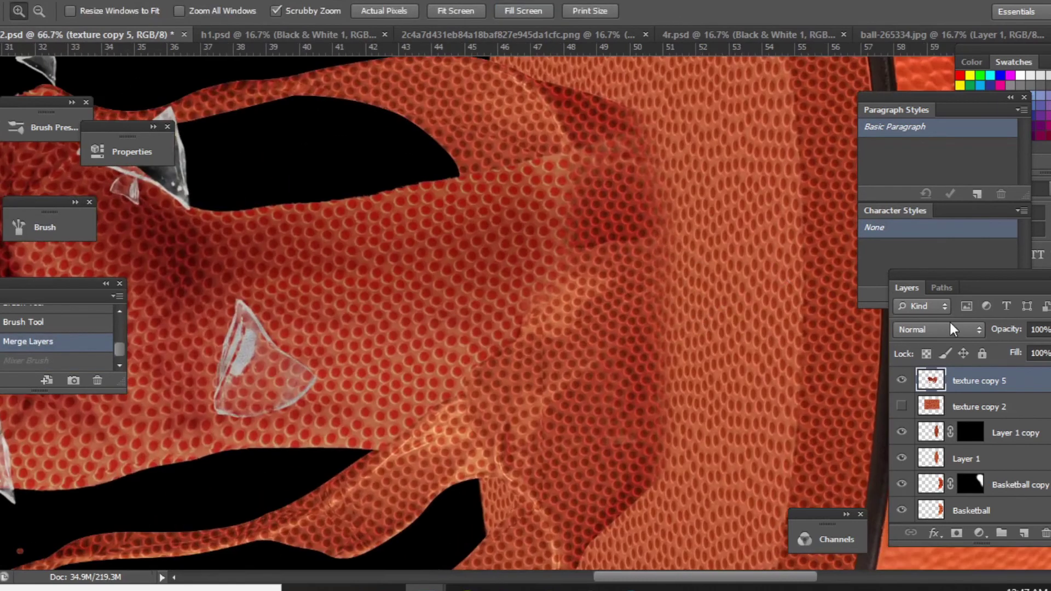
key("b")
left_click(957, 533)
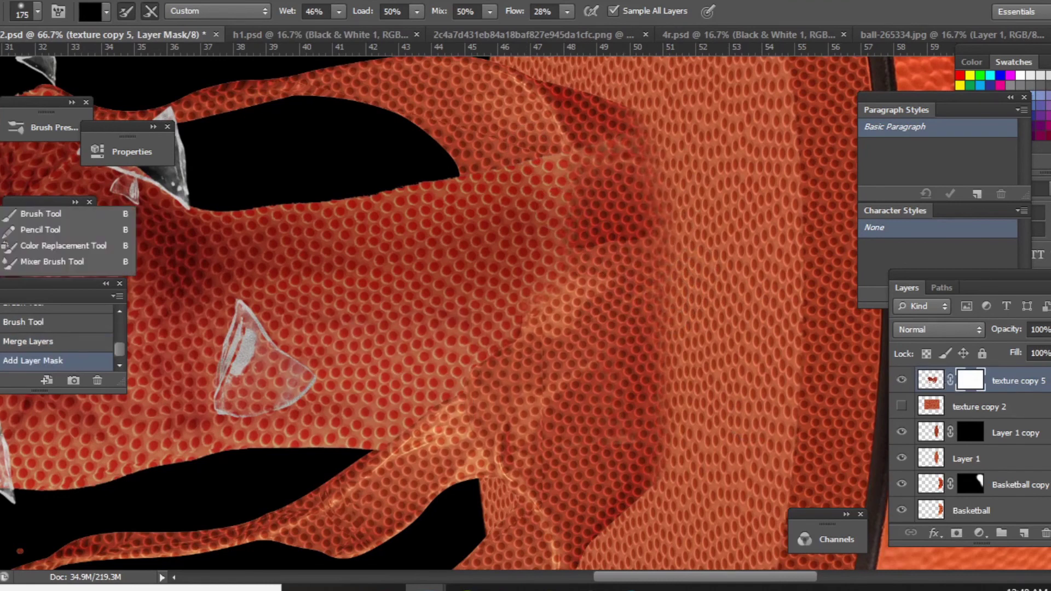
left_click(132, 210)
Step: Paint black on texture copy 5's mask with a 400 px brush where the forearm meets the cut face
key("ctrl+0")
key("ctrl+z")
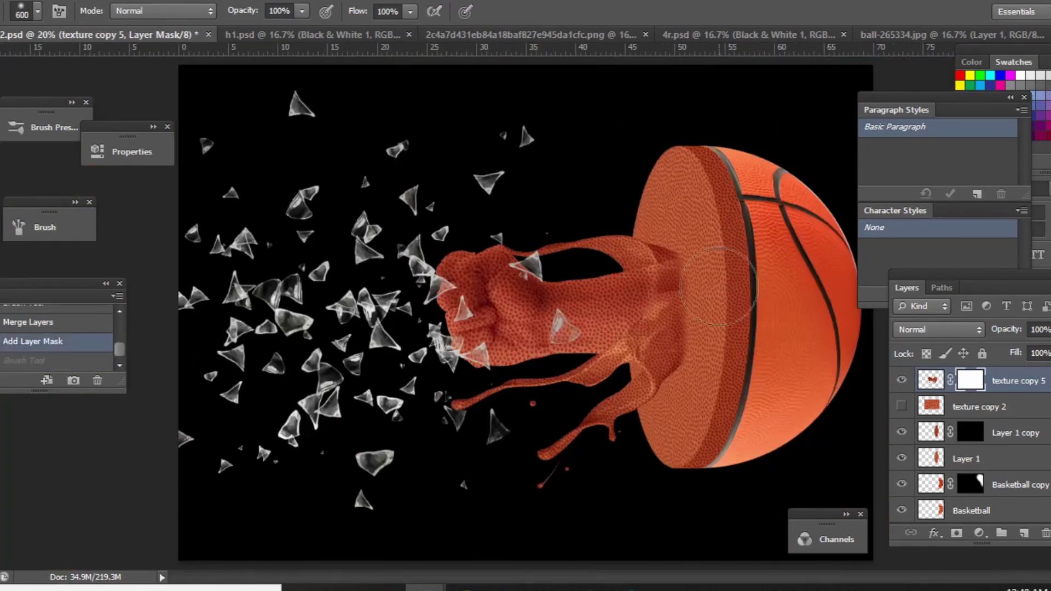
key("bracketleft")
key("bracketleft")
key("bracketleft")
left_click_drag(725, 250, 706, 318)
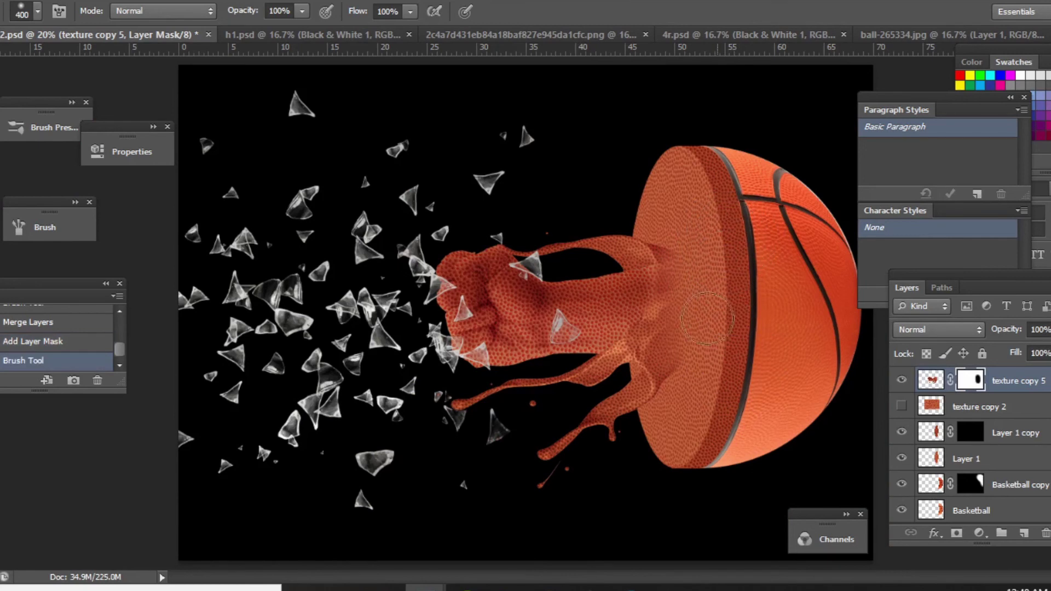
left_click_drag(699, 384, 717, 392)
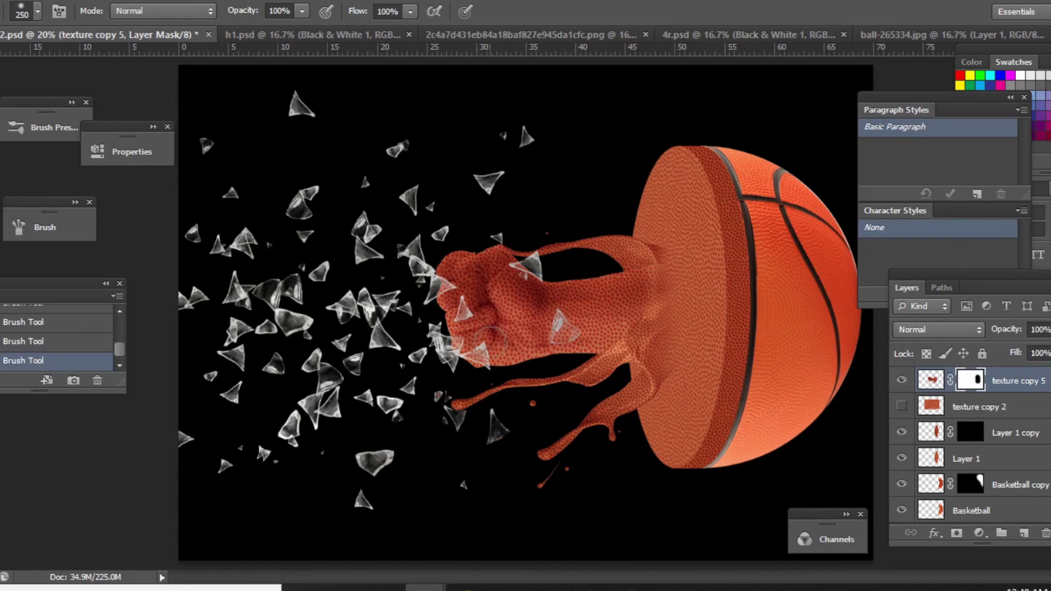
key("z")
left_click_drag(559, 305, 559, 306)
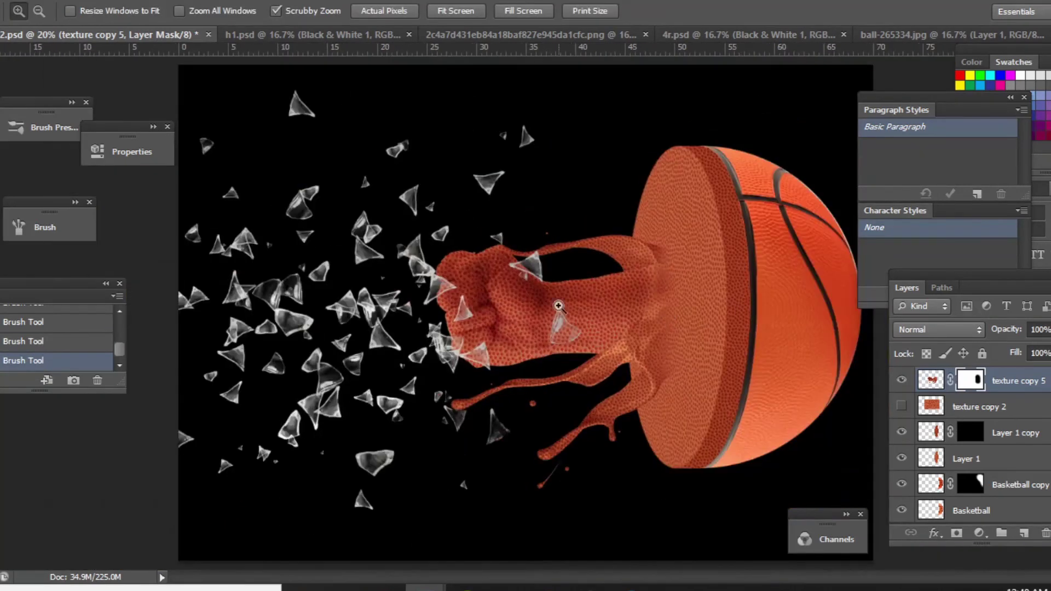
Step: Nudge texture copy 5 slightly right, select Basketball copy, and zoom out
key("v")
left_click_drag(658, 307, 663, 334)
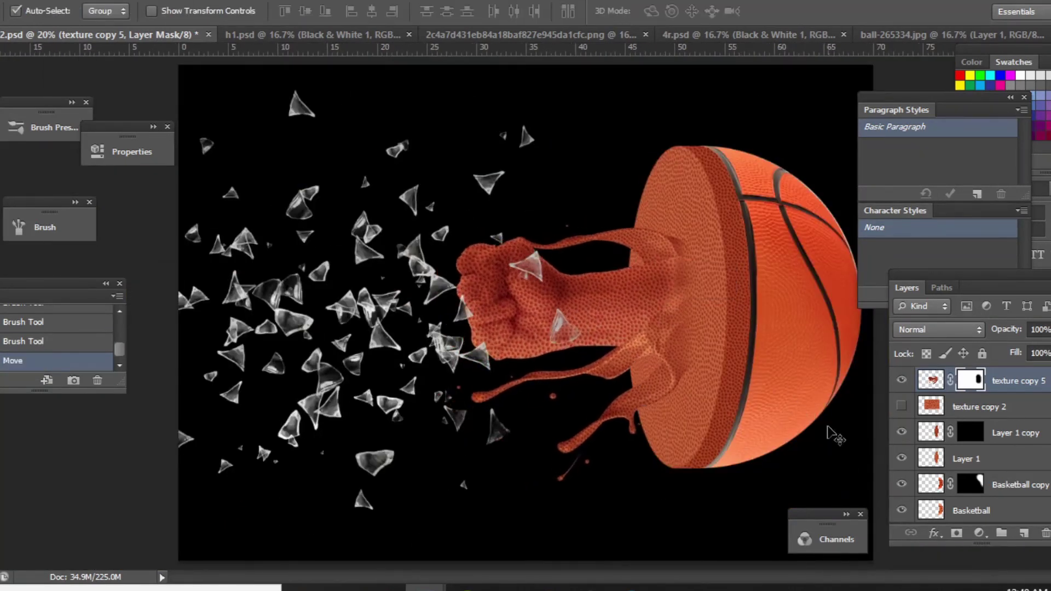
left_click(867, 393)
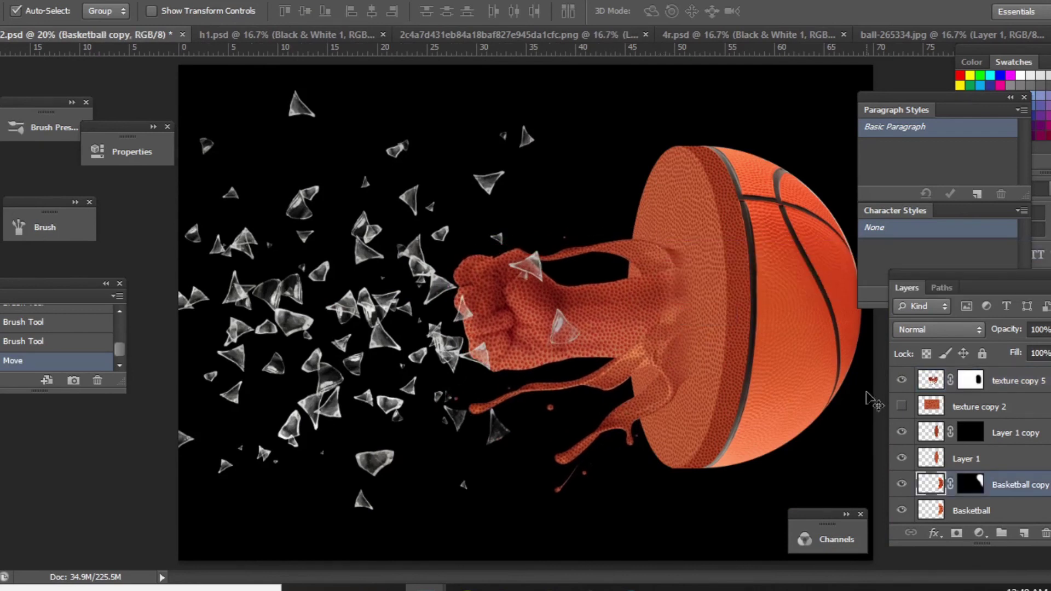
key("ctrl+minus")
key("ctrl+minus")
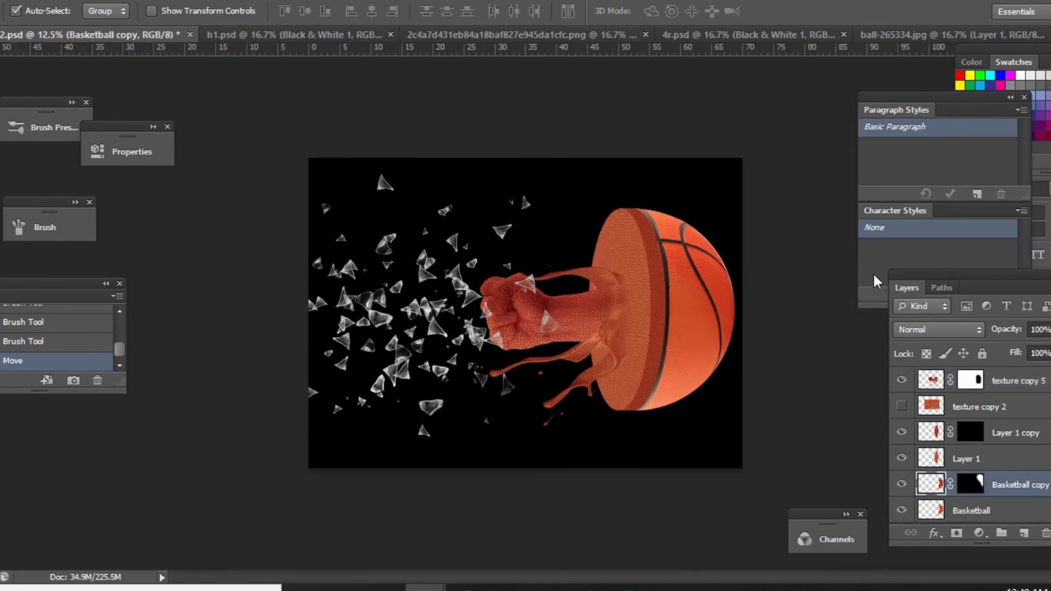